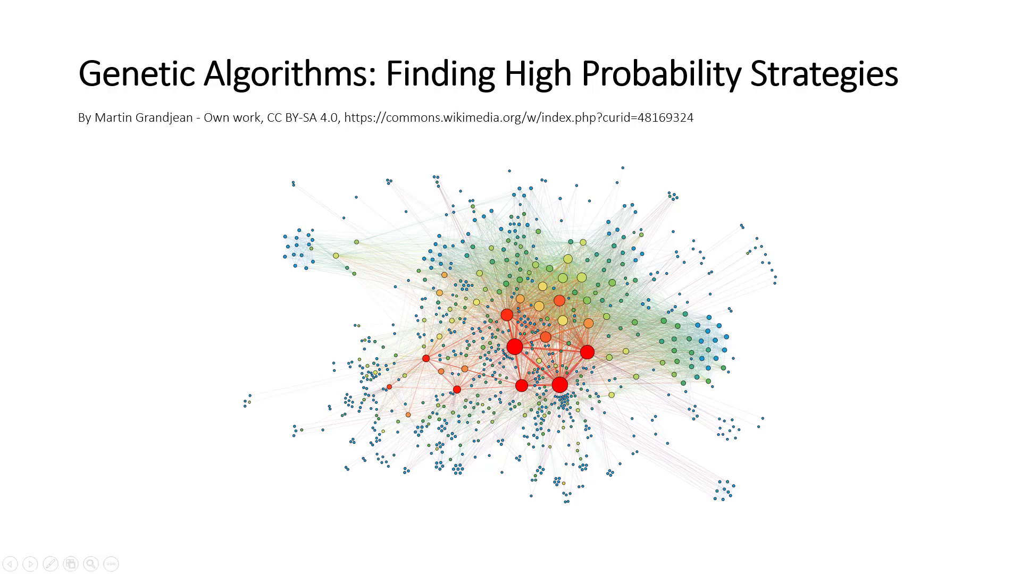
Advance to slide 11 listing Fulgent AI's four strategies, then switch to MetaStock
{"action": "key", "text": "Right"}
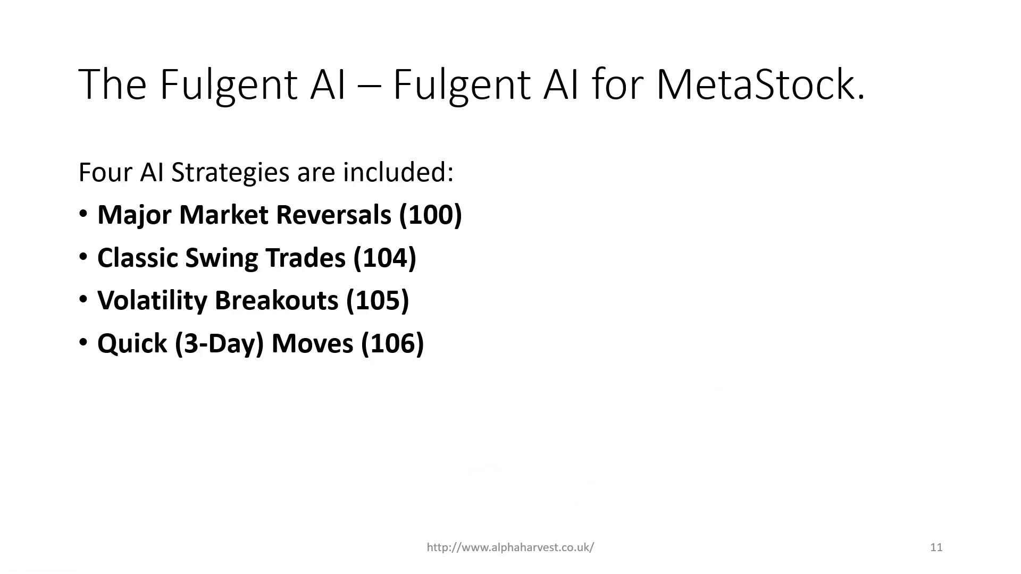
{"action": "key", "text": "alt+Tab"}
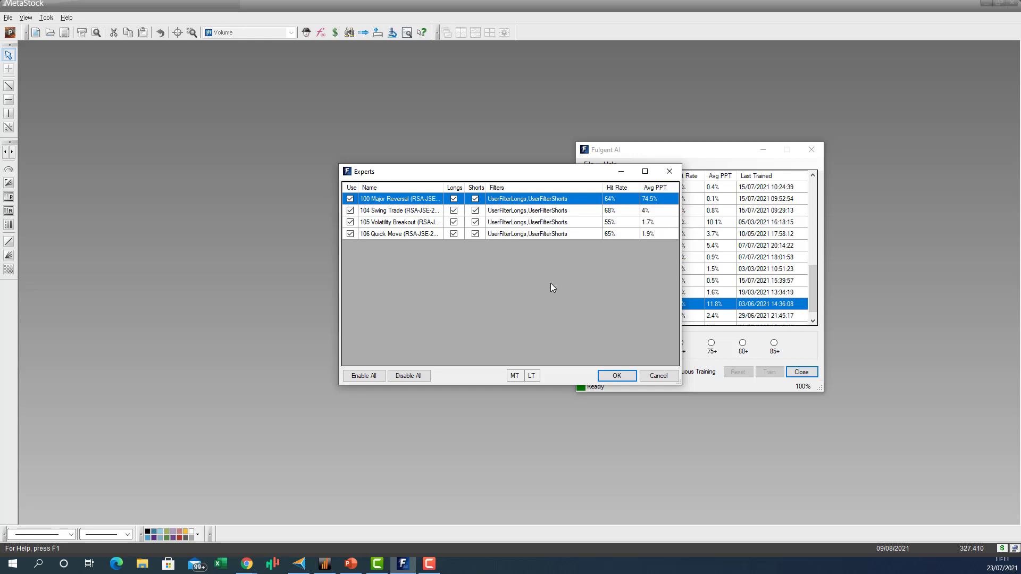
Close the Experts dialog with OK and bring the main MetaStock window forward
{"action": "left_click", "coordinate": [615, 376]}
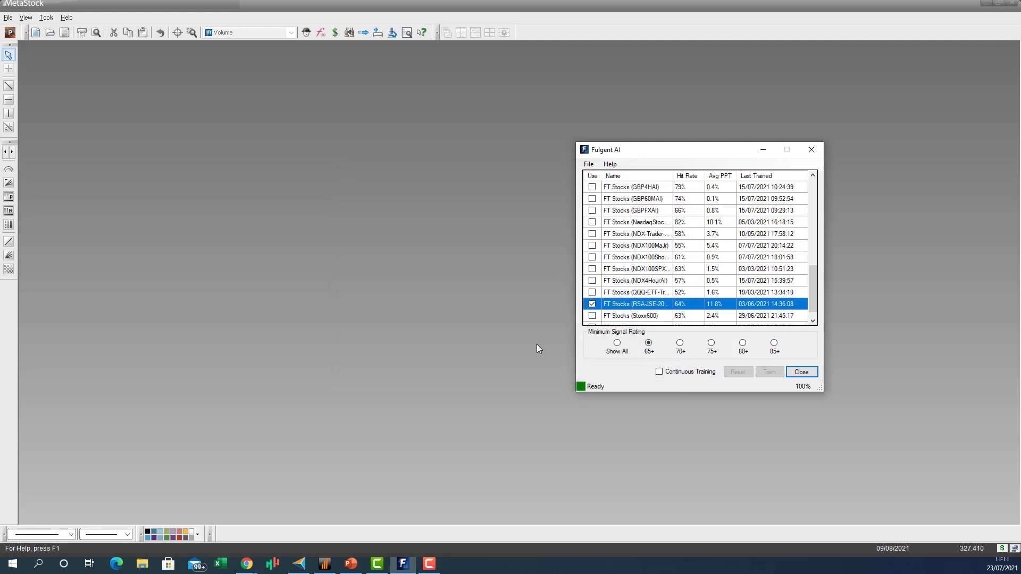
{"action": "left_click", "coordinate": [23, 56]}
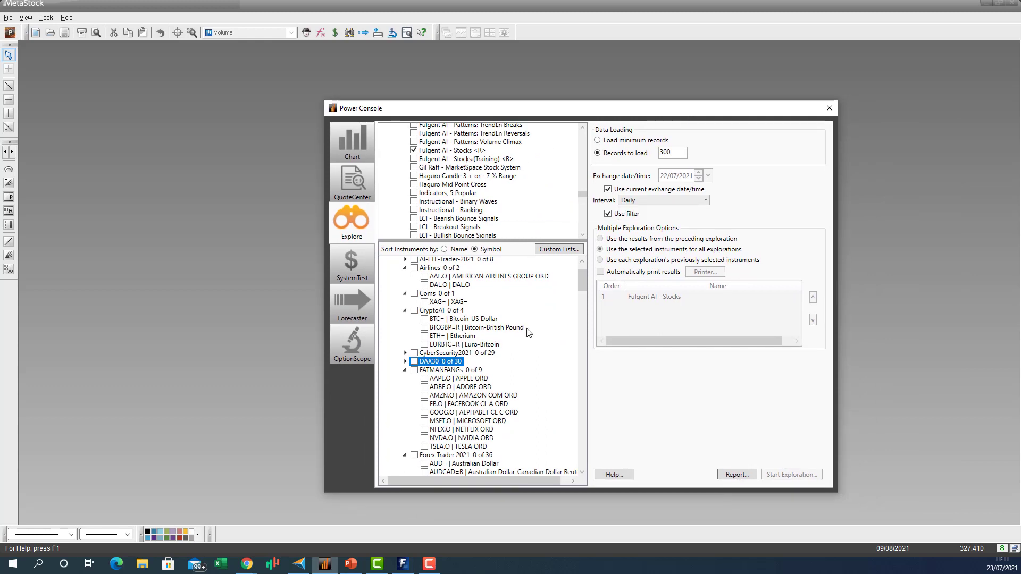
Include all Johannesburg All Shares instruments and start the Fulgent AI – Stocks exploration
{"action": "left_click_drag", "start_coordinate": [585, 285], "coordinate": [606, 405]}
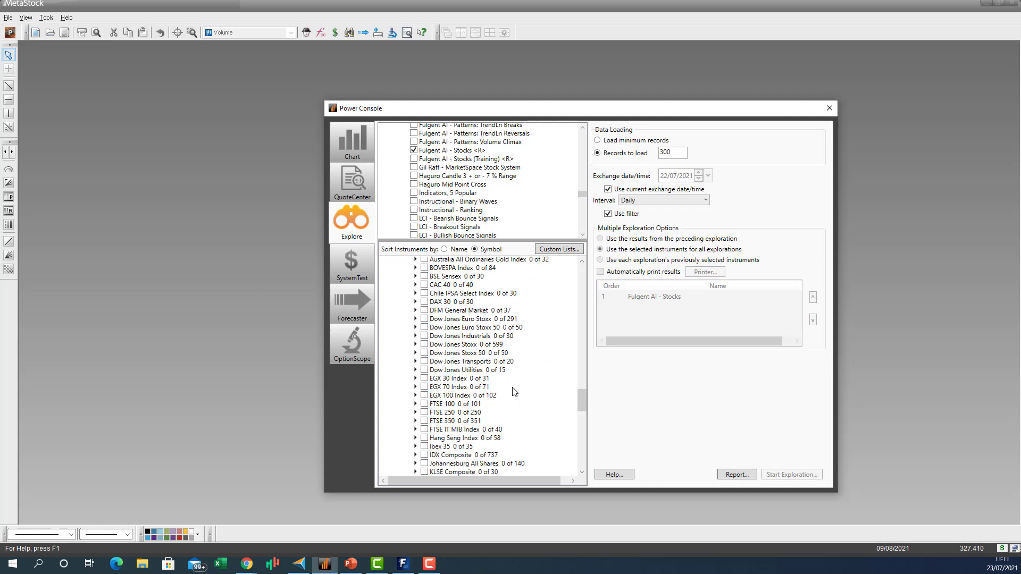
{"action": "left_click", "coordinate": [423, 464]}
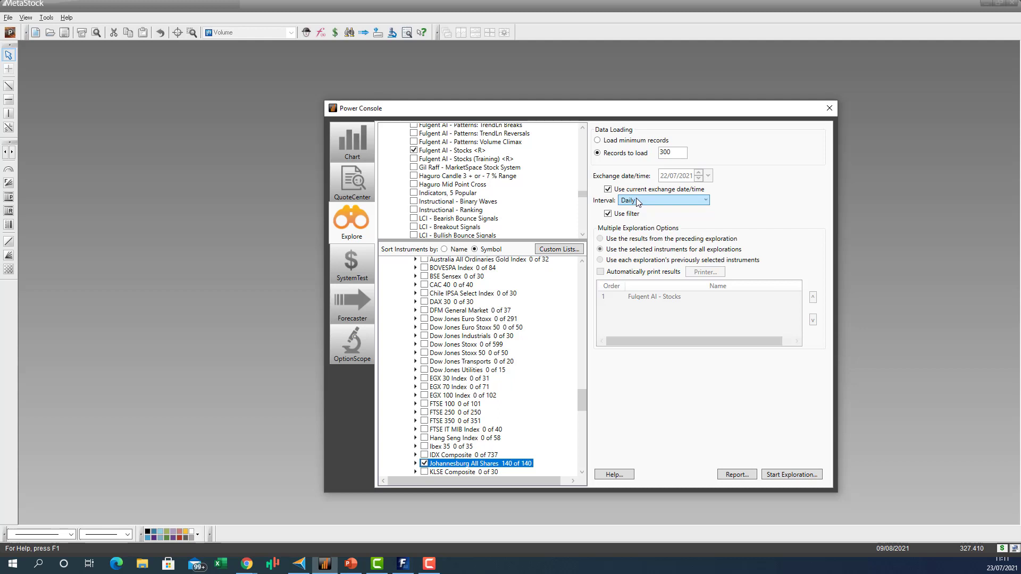
{"action": "left_click", "coordinate": [774, 479]}
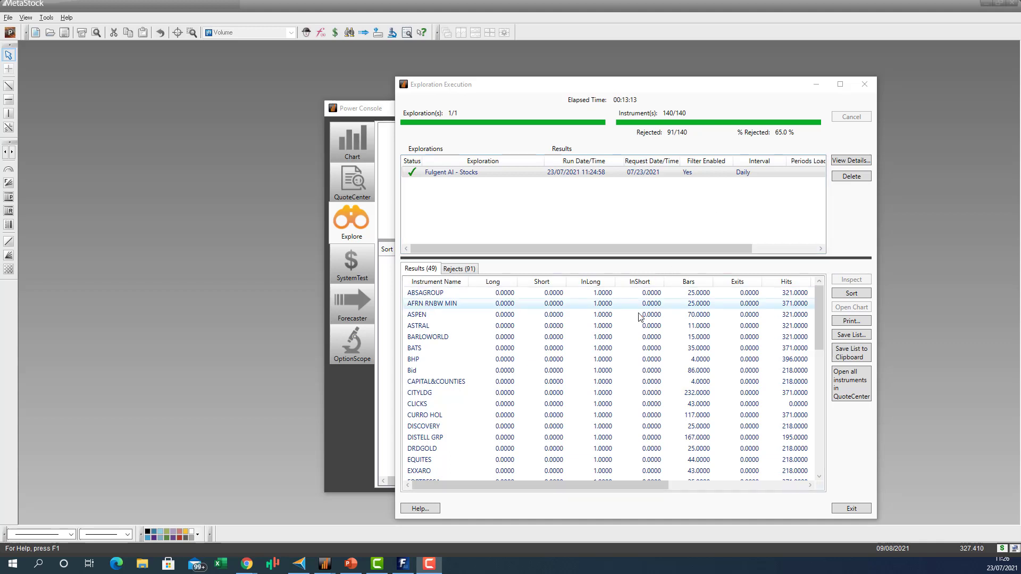
Enlarge the results window, sort by Bars ascending, and scroll right to Accuracy and PPT
{"action": "left_click_drag", "start_coordinate": [556, 85], "coordinate": [367, 58]}
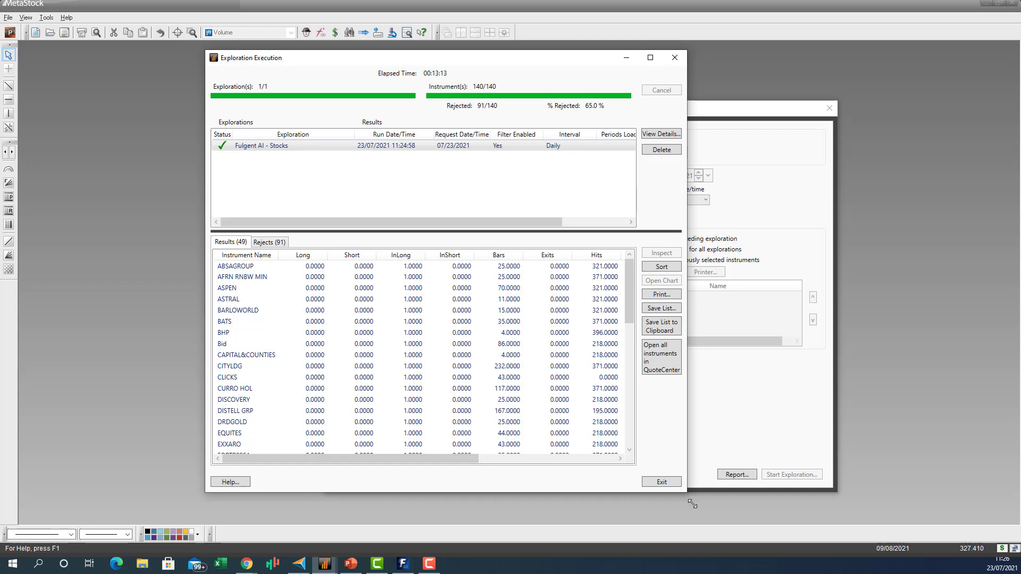
{"action": "left_click_drag", "start_coordinate": [692, 504], "coordinate": [707, 521]}
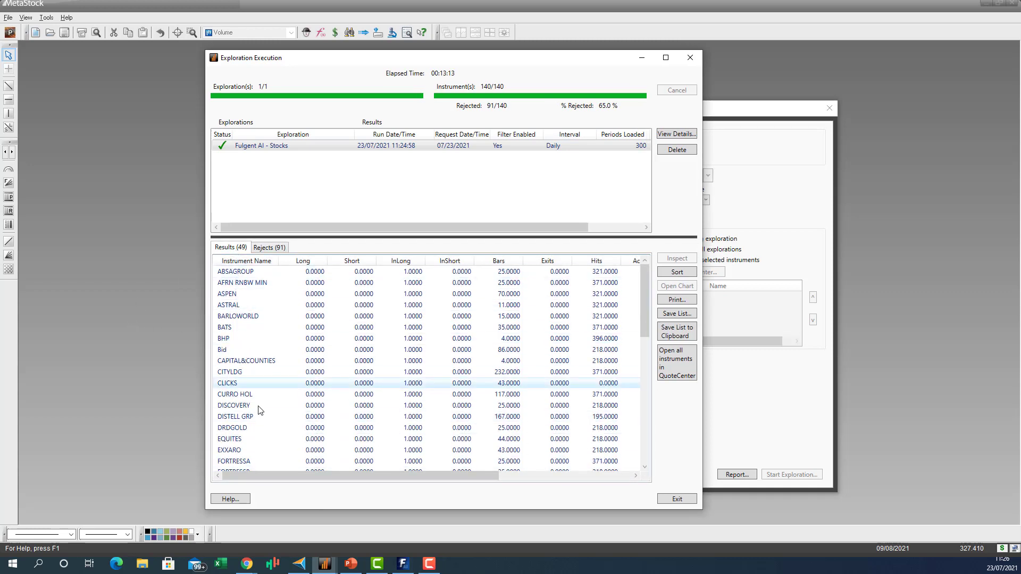
{"action": "scroll", "coordinate": [363, 419], "scroll_direction": "down", "scroll_amount": 10}
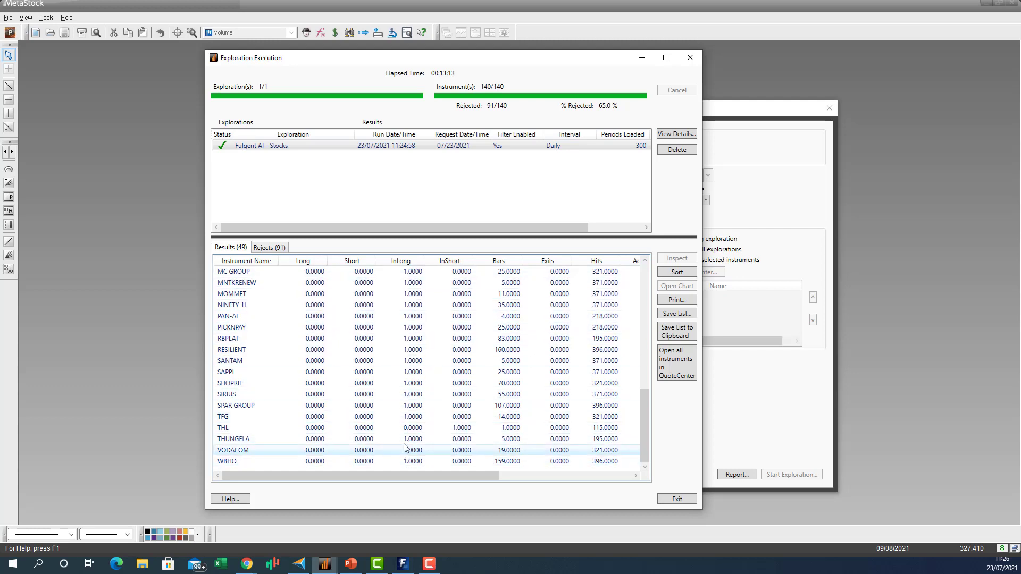
{"action": "scroll", "coordinate": [471, 356], "scroll_direction": "up", "scroll_amount": 10}
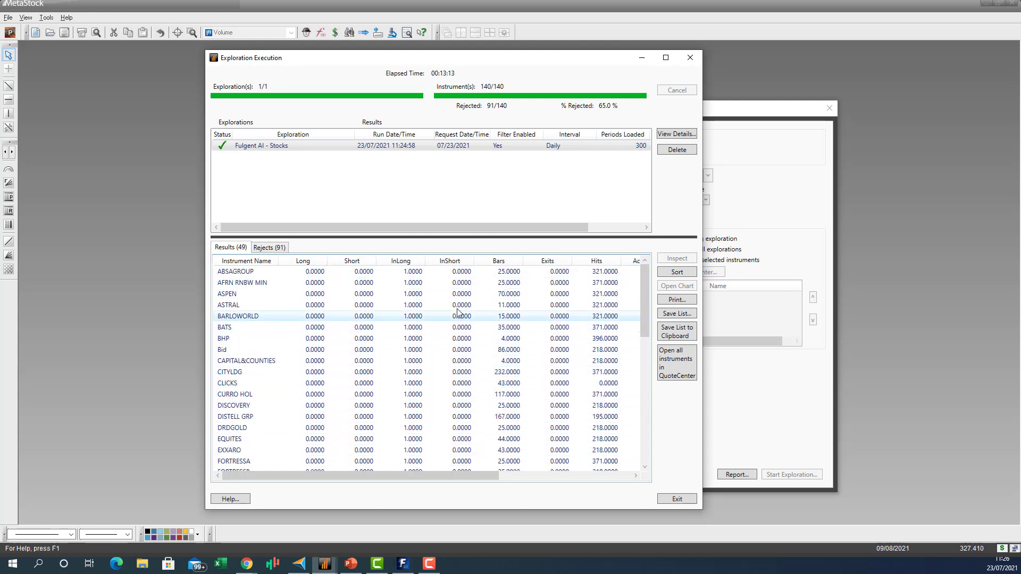
{"action": "scroll", "coordinate": [441, 329], "scroll_direction": "down", "scroll_amount": 10}
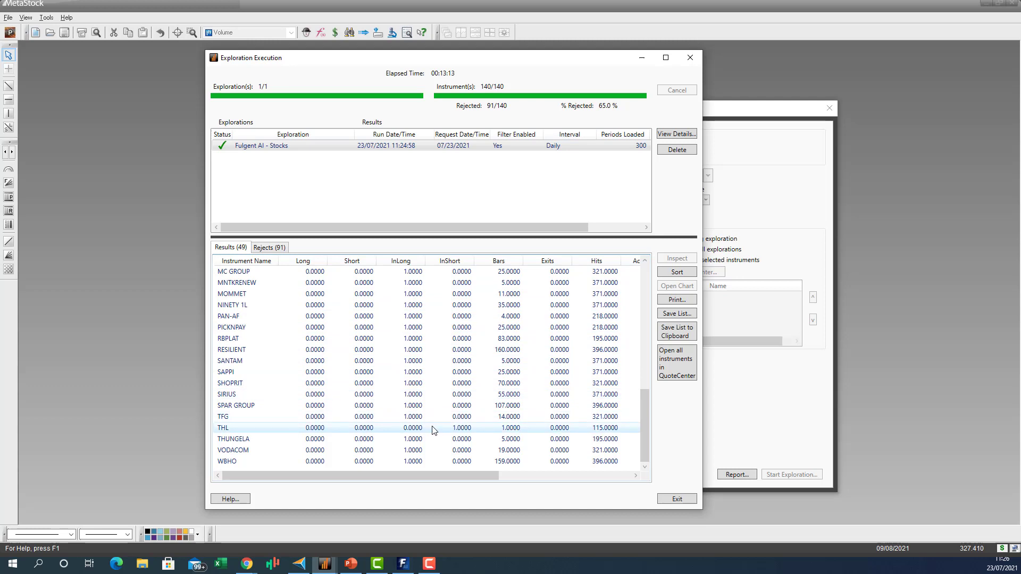
{"action": "scroll", "coordinate": [444, 431], "scroll_direction": "up", "scroll_amount": 10}
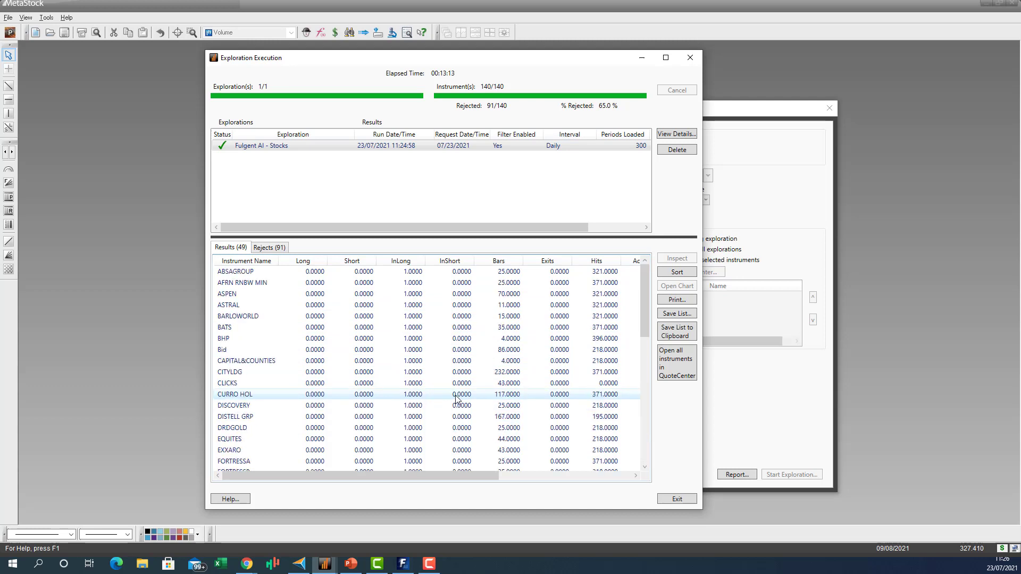
{"action": "left_click", "coordinate": [499, 261]}
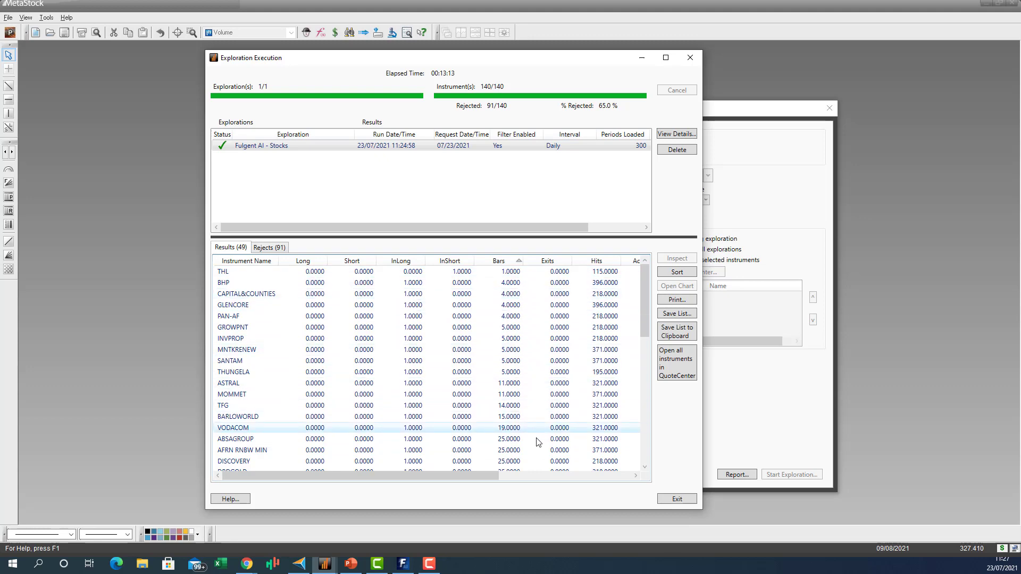
{"action": "left_click_drag", "start_coordinate": [493, 475], "coordinate": [646, 485]}
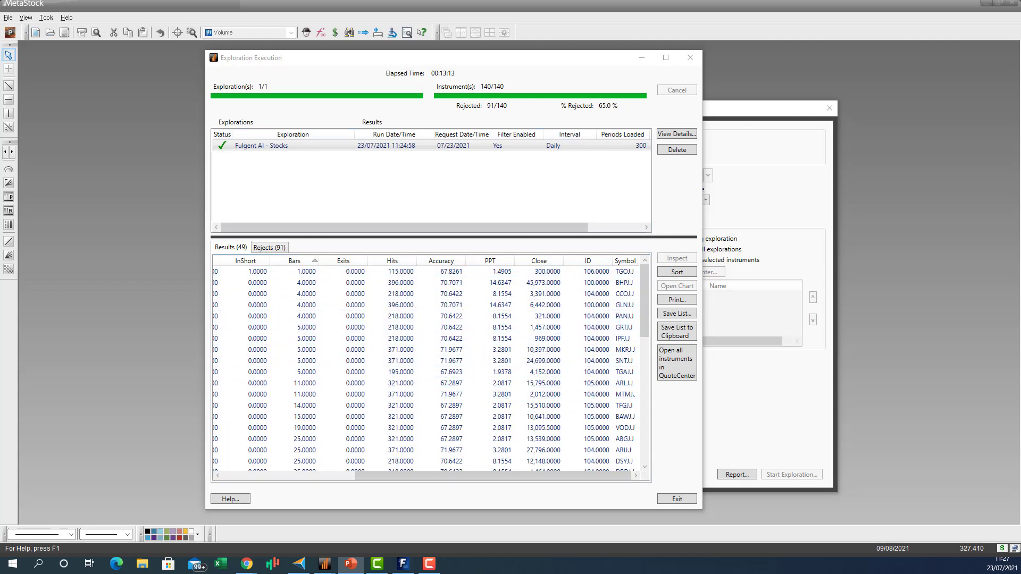
{"action": "key", "text": "alt+Tab"}
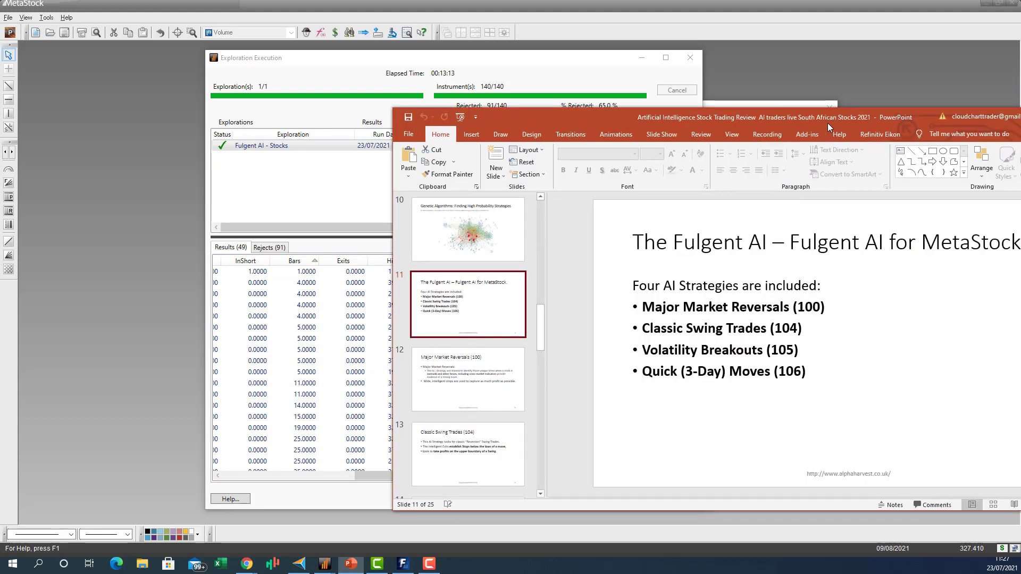
{"action": "key", "text": "alt+Tab"}
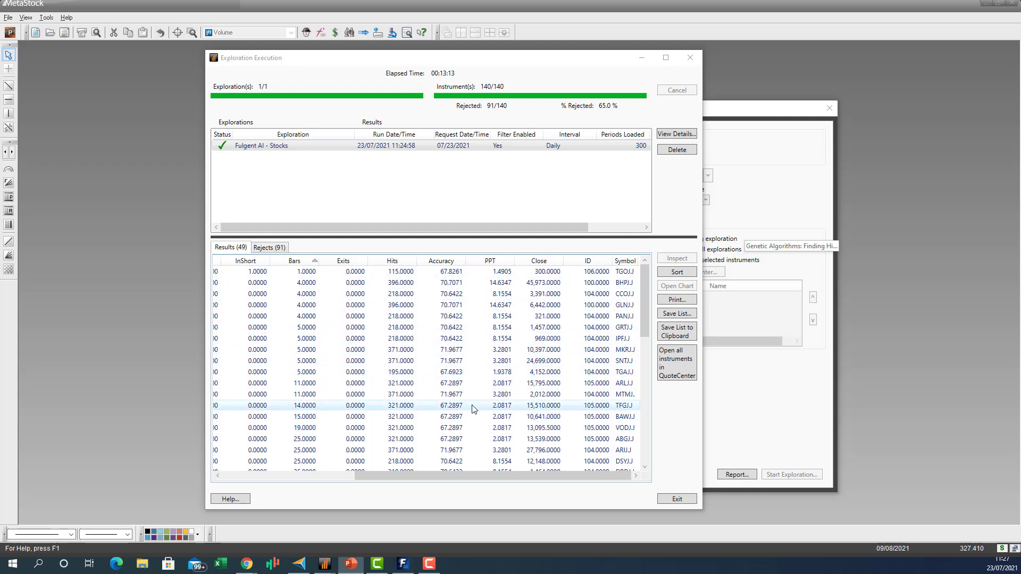
Switch to the Rejects (91) list and open the daily ANGLO (AGL.J) chart
{"action": "left_click_drag", "start_coordinate": [448, 481], "coordinate": [300, 481]}
{"action": "left_click", "coordinate": [264, 247]}
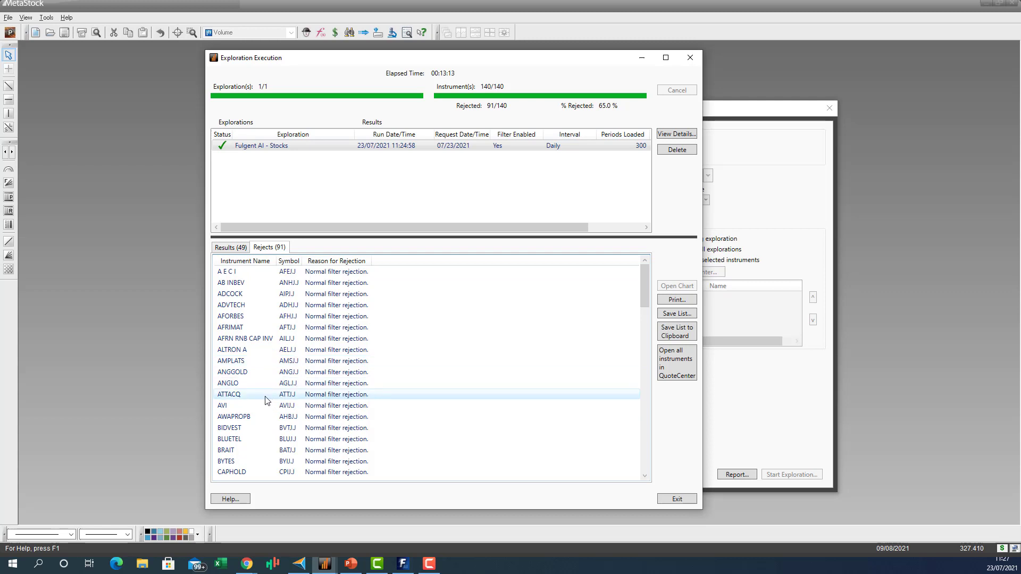
{"action": "double_click", "coordinate": [237, 385]}
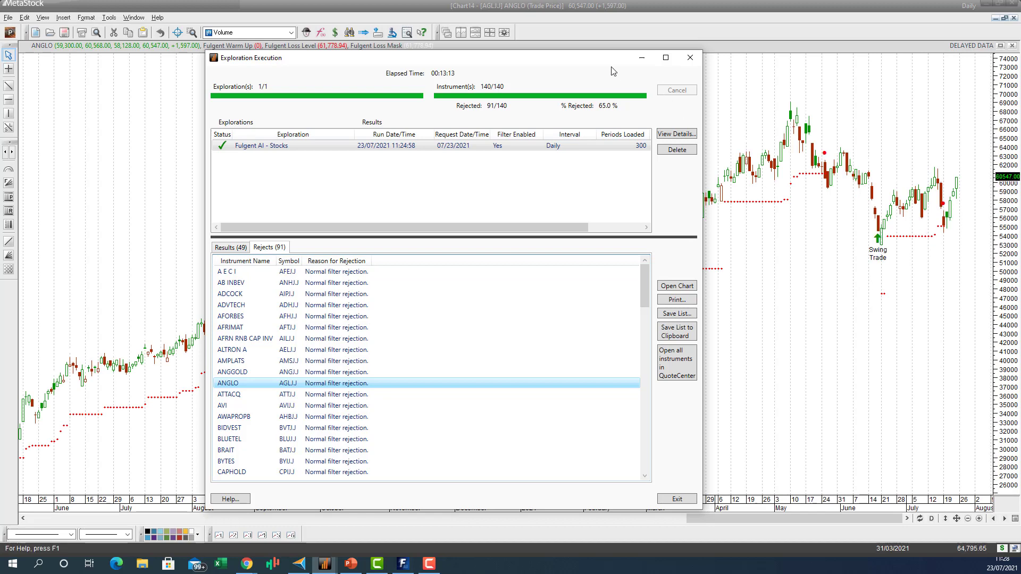
{"action": "left_click_drag", "start_coordinate": [597, 60], "coordinate": [1020, 290]}
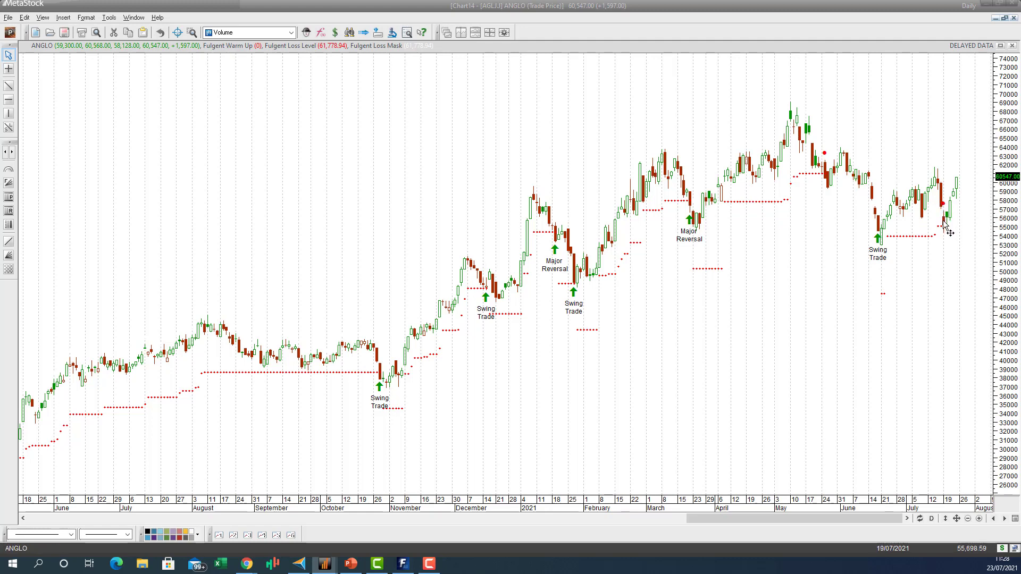
{"action": "mouse_move", "coordinate": [944, 228]}
{"action": "left_click_drag", "start_coordinate": [687, 517], "coordinate": [620, 513]}
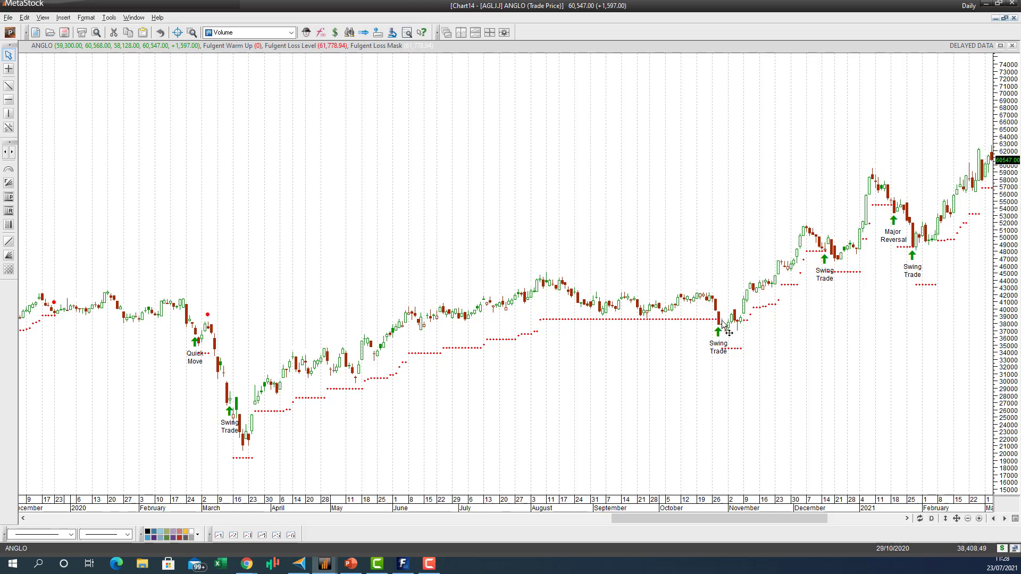
{"action": "mouse_move", "coordinate": [723, 325]}
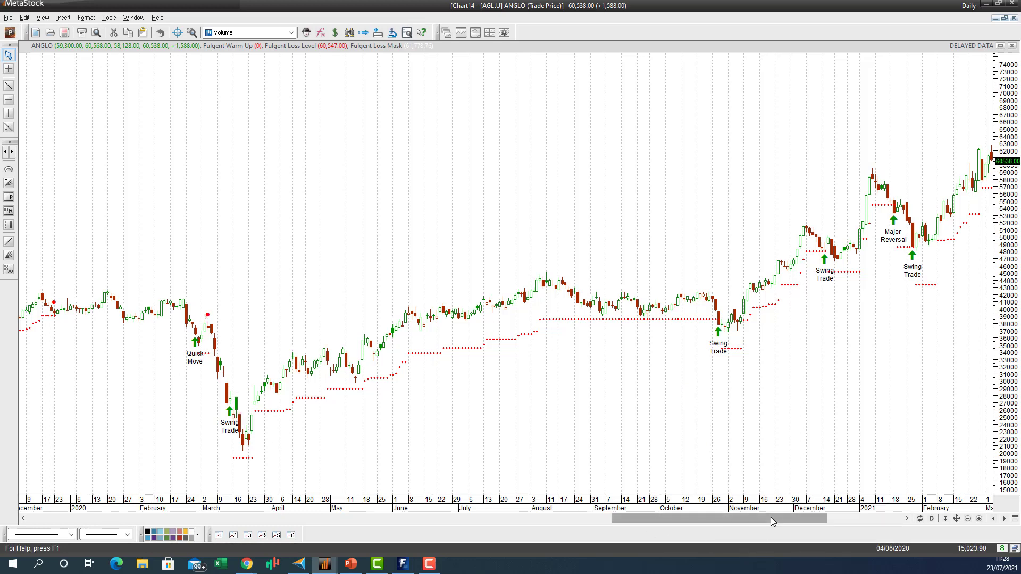
{"action": "left_click_drag", "start_coordinate": [770, 517], "coordinate": [875, 516]}
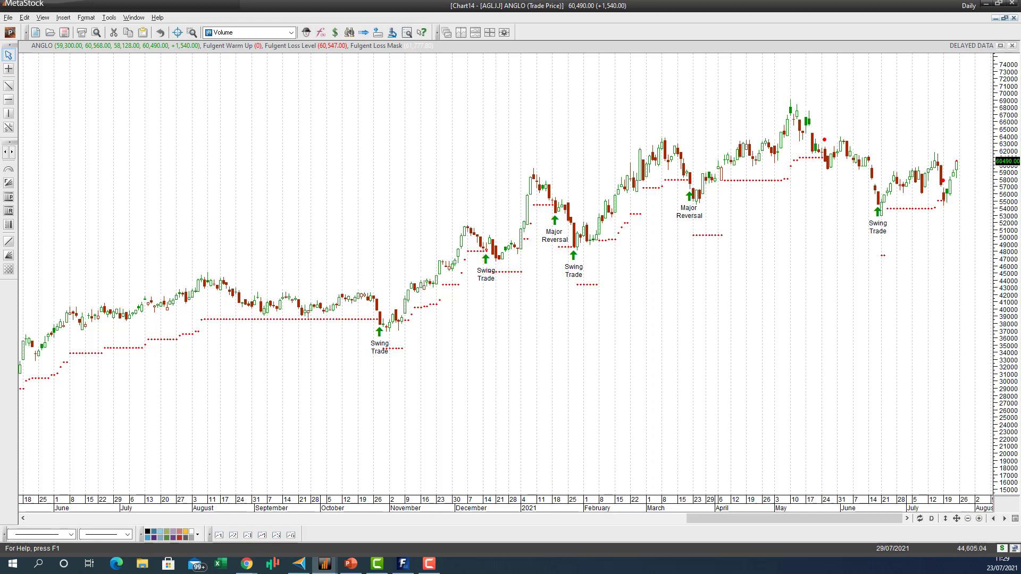
{"action": "key", "text": "alt+Tab"}
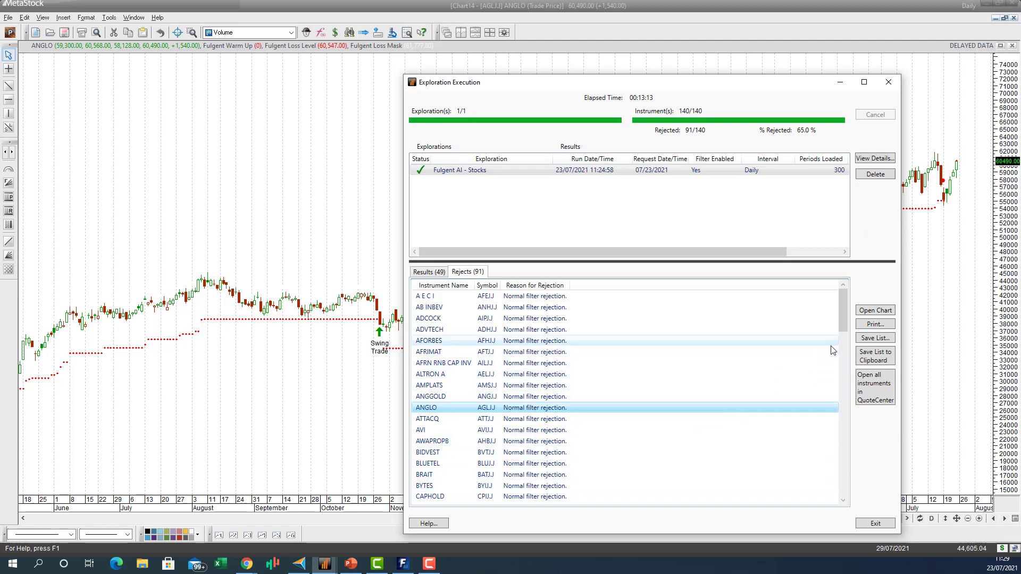
Open the daily MTN (MTN.J) chart from the rejects list
{"action": "left_click_drag", "start_coordinate": [842, 323], "coordinate": [841, 403]}
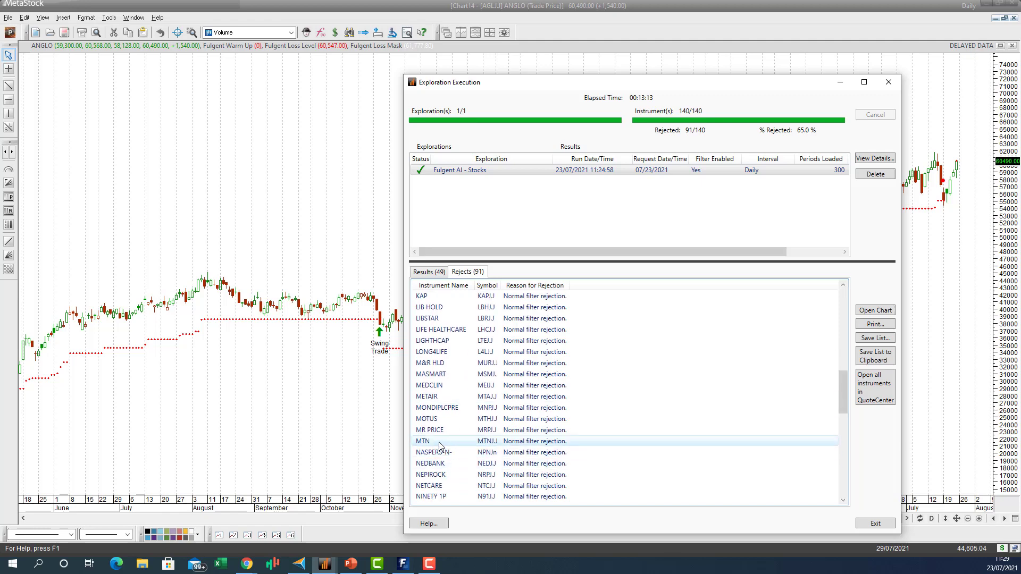
{"action": "double_click", "coordinate": [440, 446]}
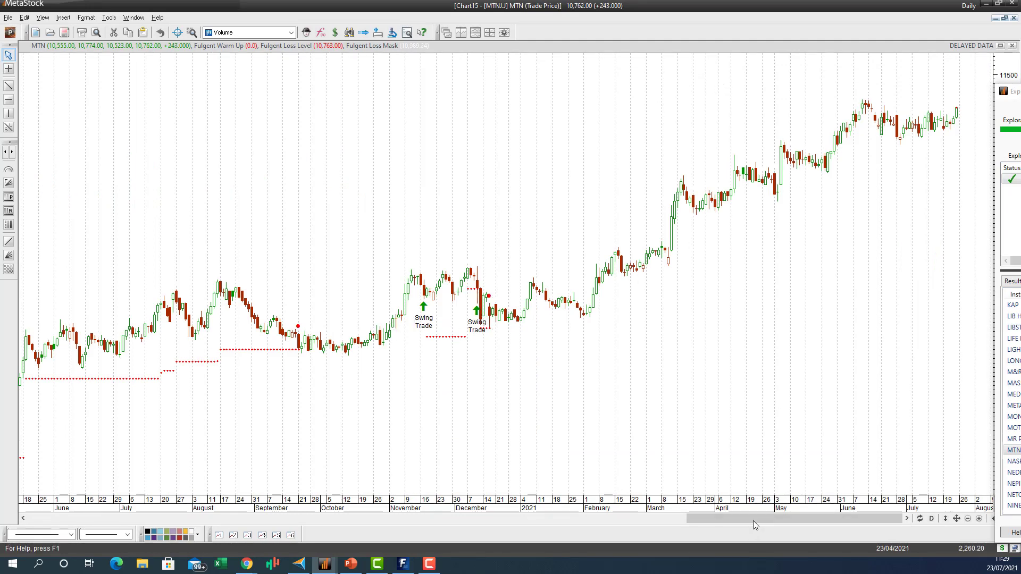
Switch the MTN chart to weekly bars to review its signals
{"action": "left_click_drag", "start_coordinate": [753, 519], "coordinate": [743, 461]}
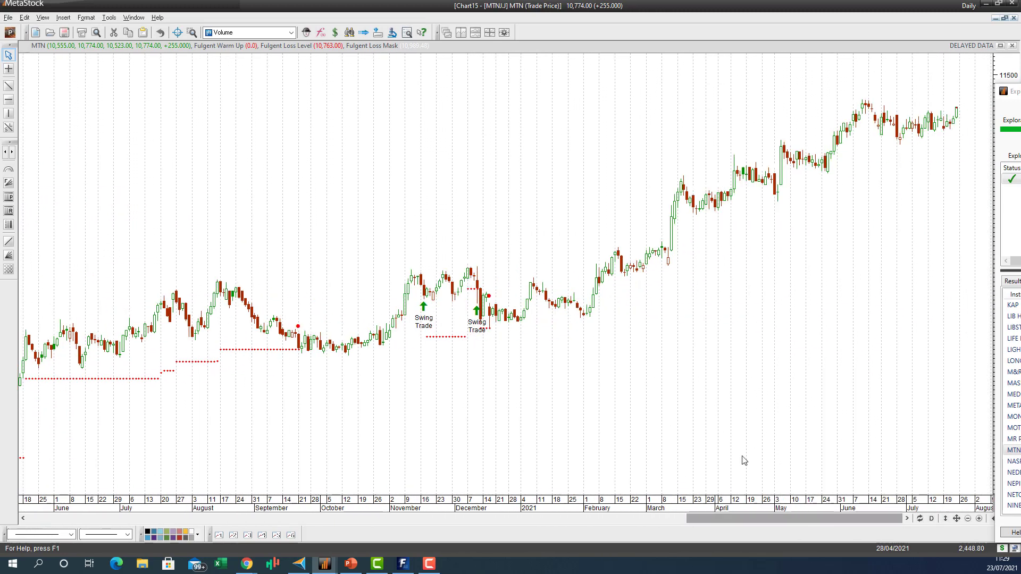
{"action": "left_click", "coordinate": [931, 519]}
{"action": "left_click", "coordinate": [965, 455]}
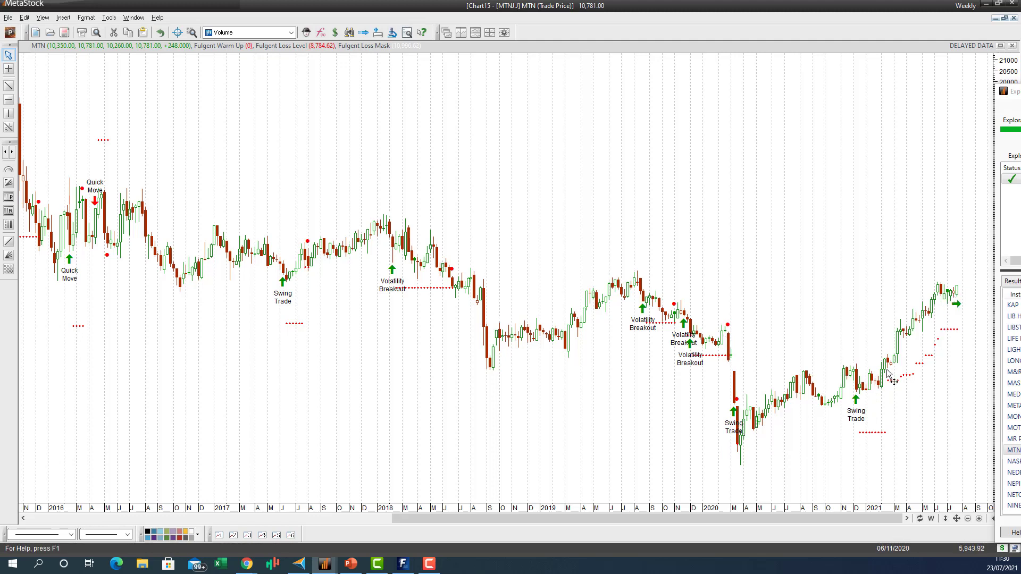
Return the MTN chart to daily bars and bring the exploration results window back to centre
{"action": "left_click", "coordinate": [931, 519]}
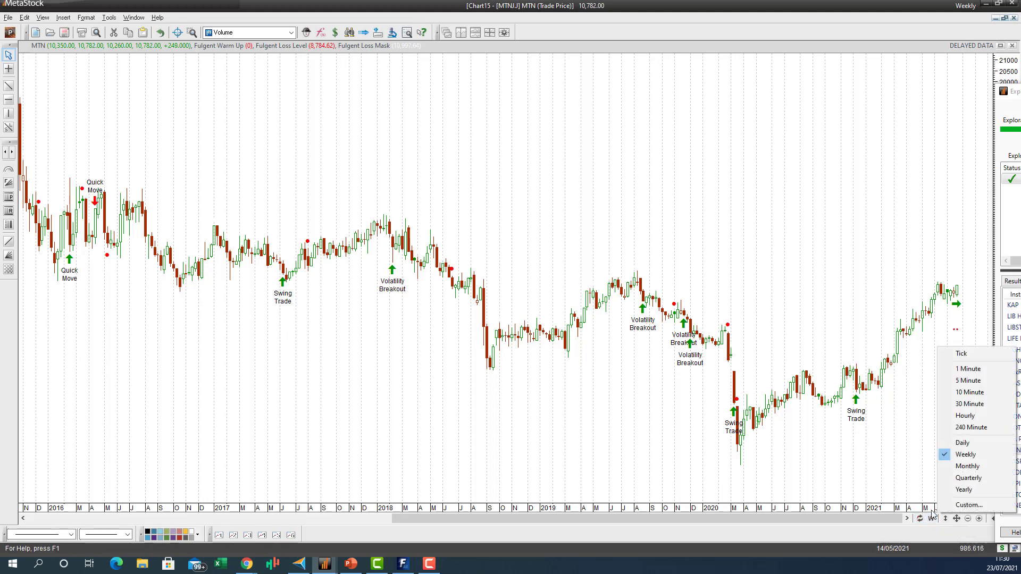
{"action": "left_click", "coordinate": [953, 443]}
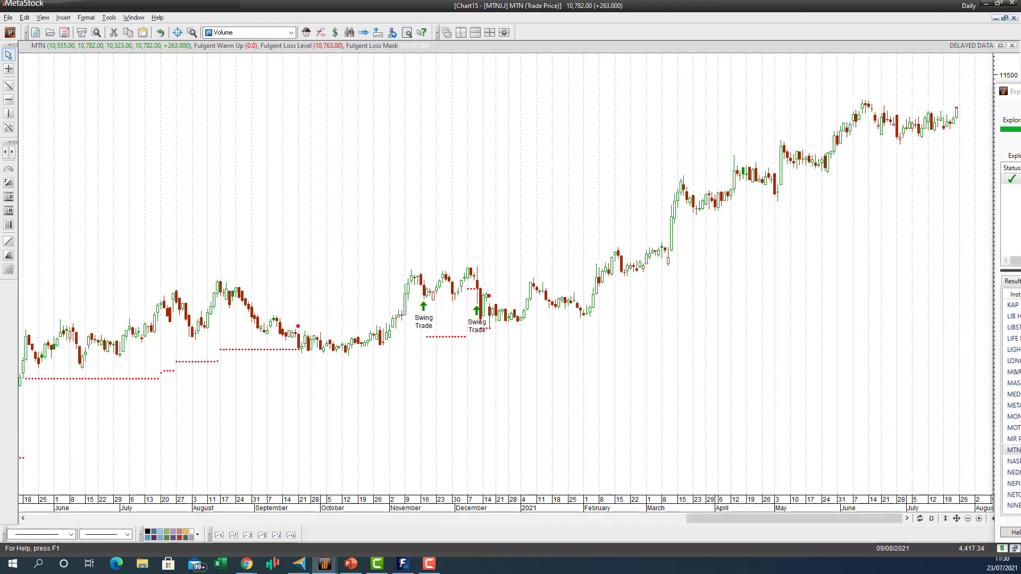
{"action": "left_click_drag", "start_coordinate": [1013, 92], "coordinate": [555, 57]}
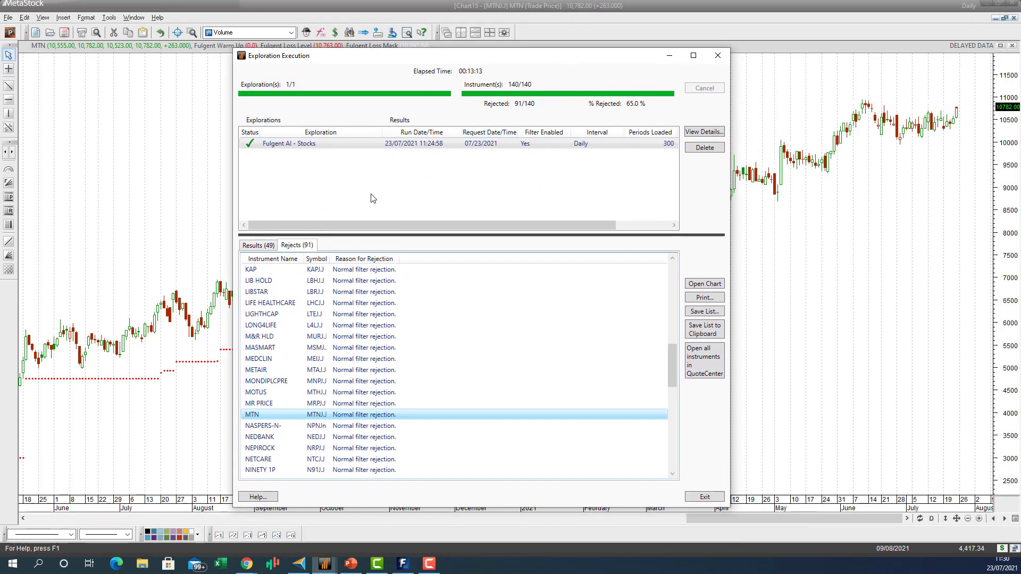
From the Results (49) list, open the daily BHP (BHP.J) chart and move the report aside
{"action": "left_click", "coordinate": [262, 245]}
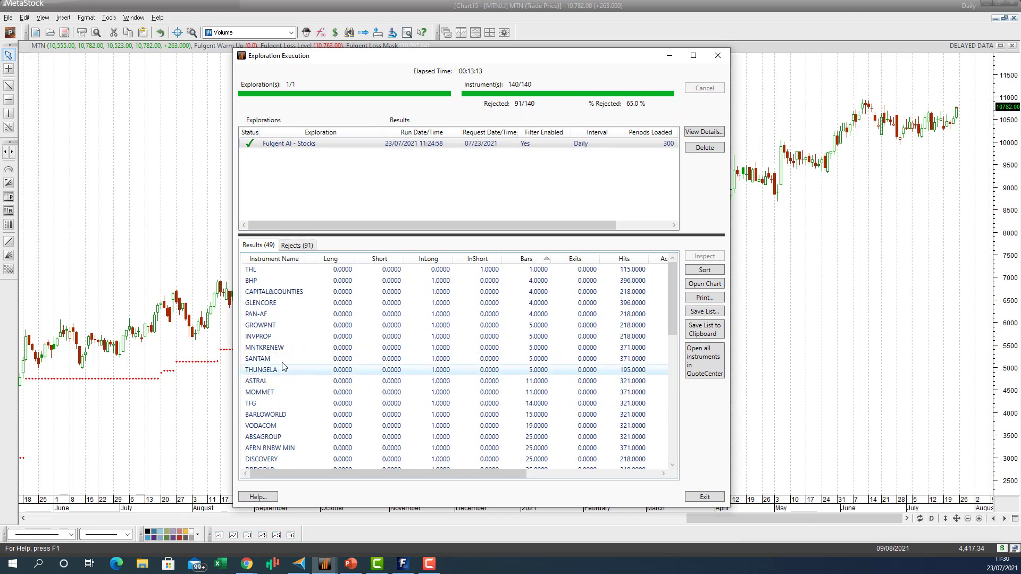
{"action": "double_click", "coordinate": [256, 281]}
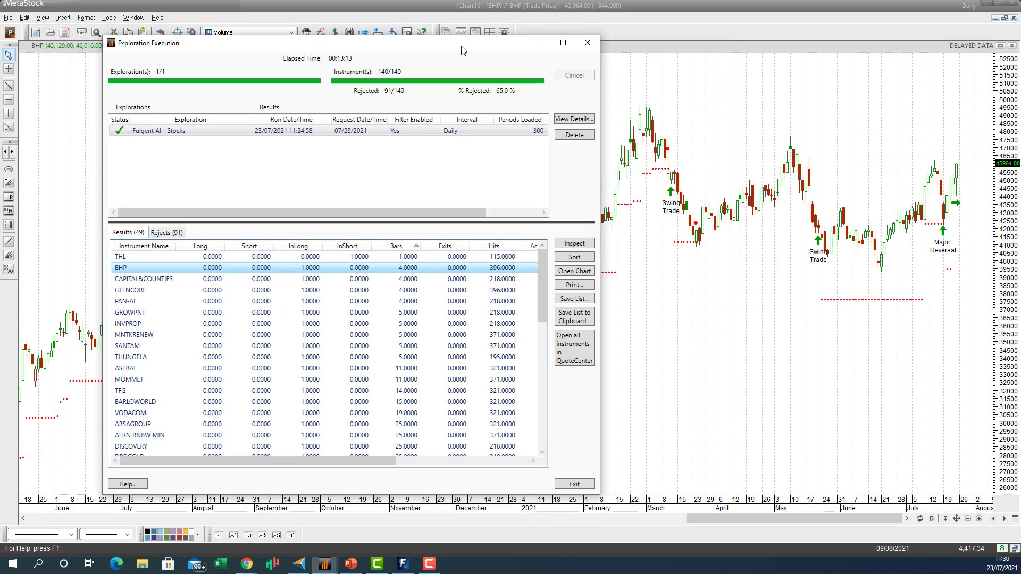
{"action": "left_click_drag", "start_coordinate": [461, 50], "coordinate": [1020, 92]}
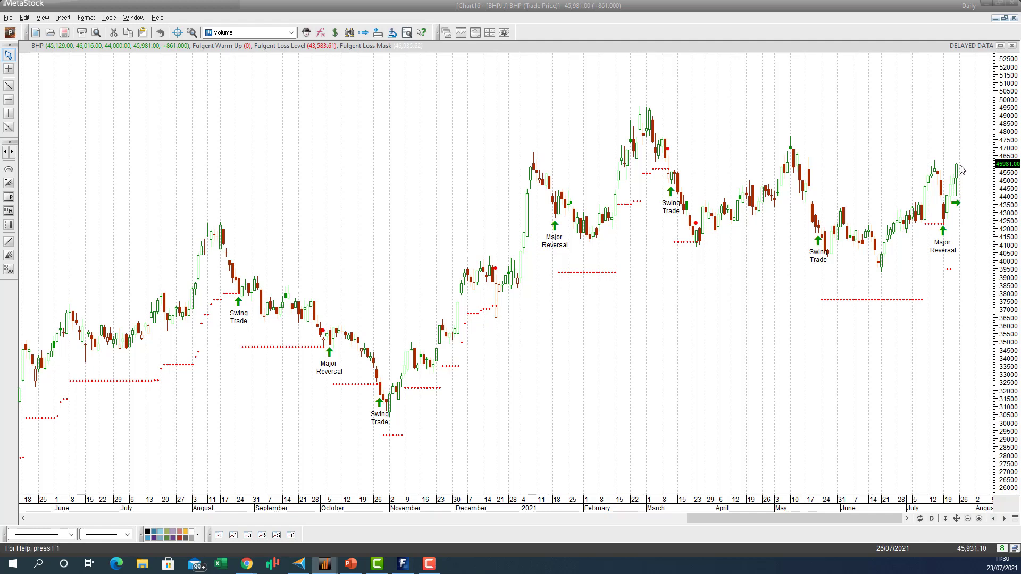
Draw horizontal lines on the BHP chart at about 47,100 and 49,100
{"action": "left_click", "coordinate": [9, 99]}
{"action": "left_click", "coordinate": [747, 147]}
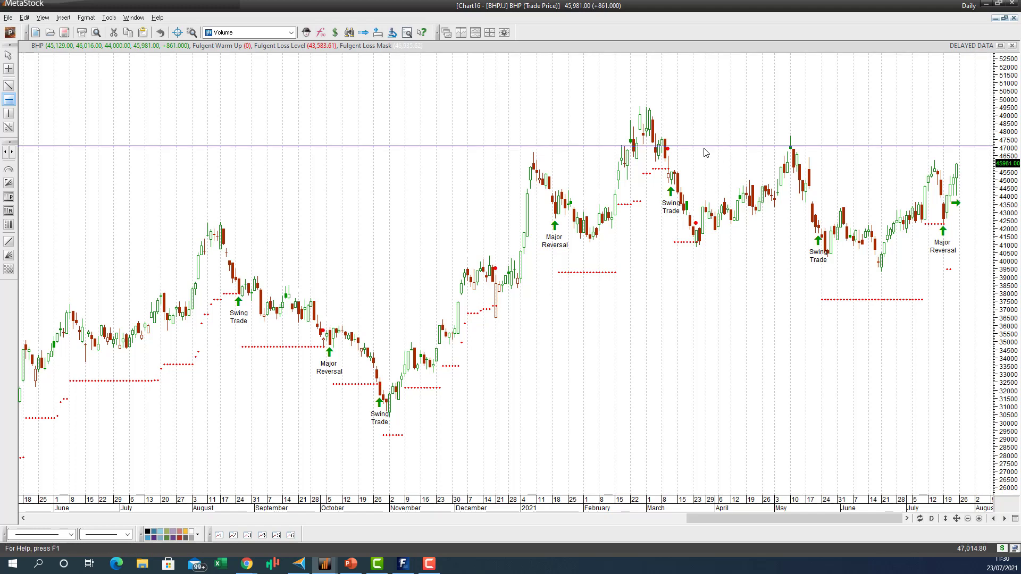
{"action": "left_click", "coordinate": [8, 100]}
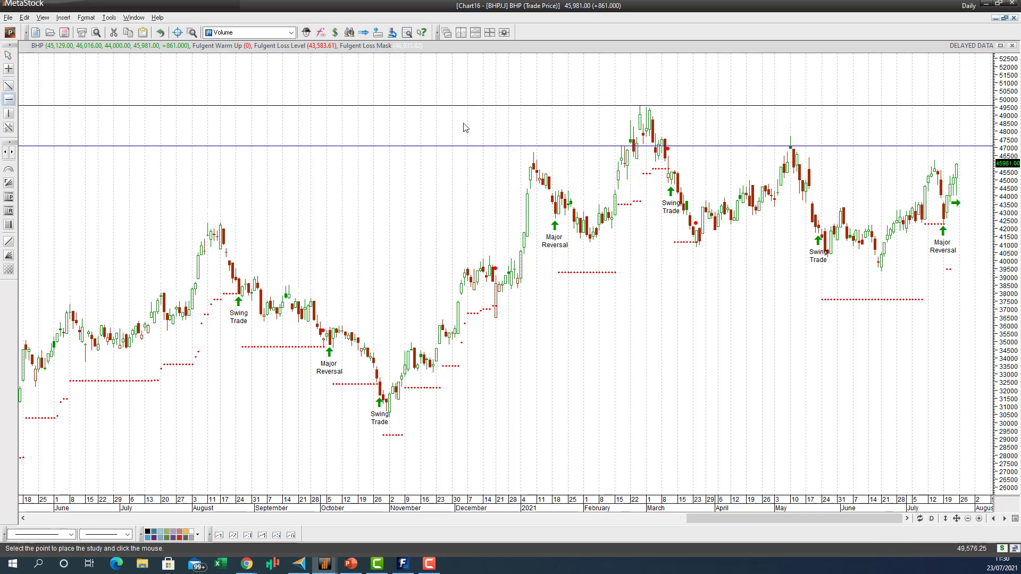
{"action": "left_click", "coordinate": [653, 116]}
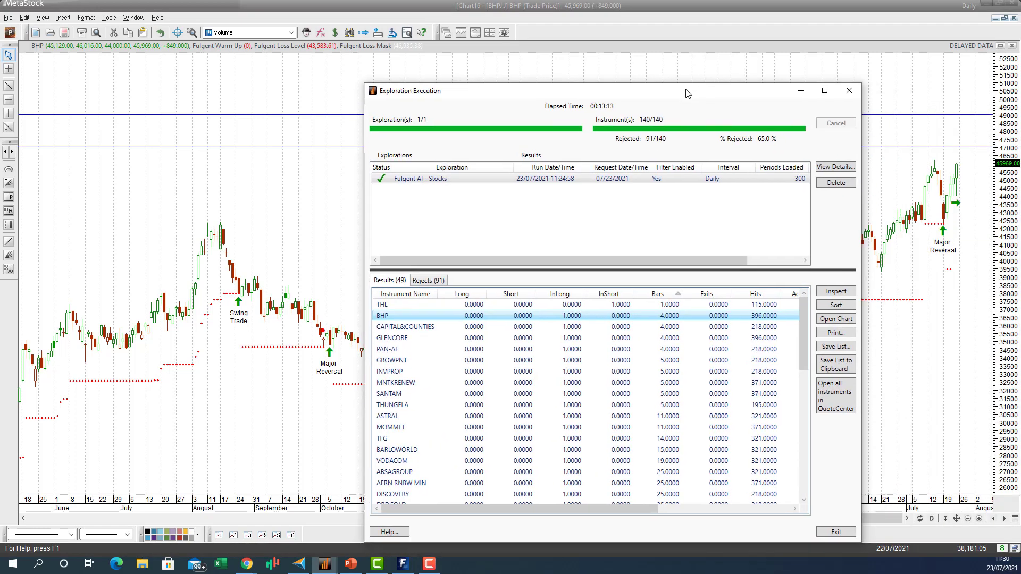
Open the daily CAPITAL&COUNTIES (CCO.J) chart from the results, then close the Exploration Execution window
{"action": "double_click", "coordinate": [386, 326]}
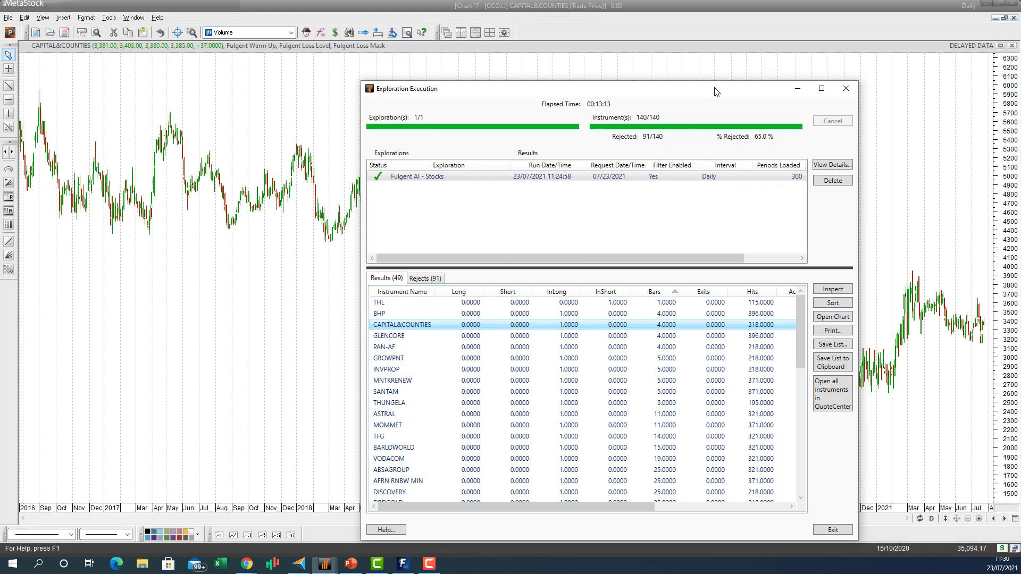
{"action": "left_click_drag", "start_coordinate": [713, 90], "coordinate": [345, 38]}
{"action": "left_click", "coordinate": [428, 35]}
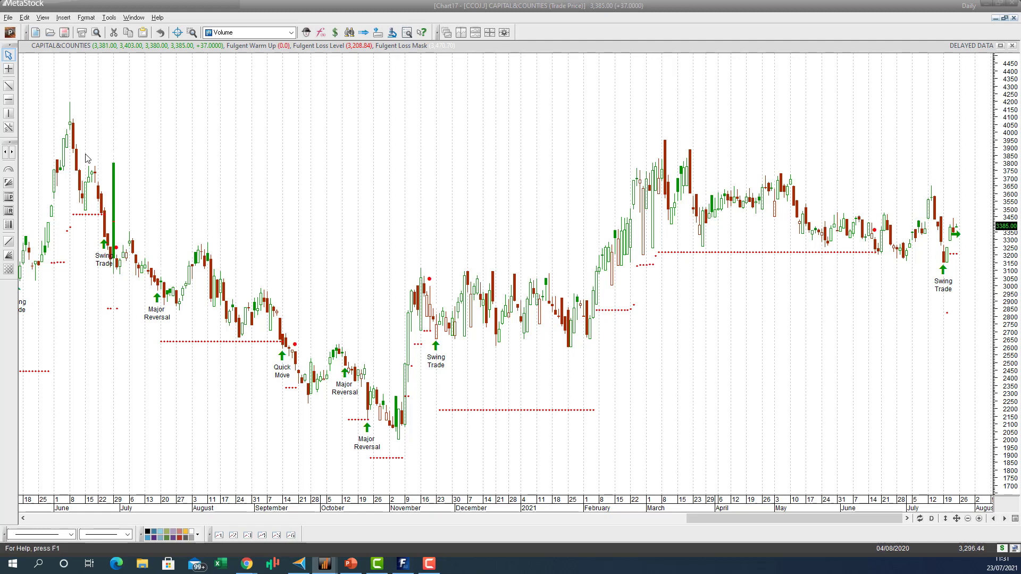
Draw horizontal lines near 3,720, 3,950 and 4,070 on CAPITAL&COUNTIES, then advance to GLENCORE
{"action": "left_click", "coordinate": [9, 100]}
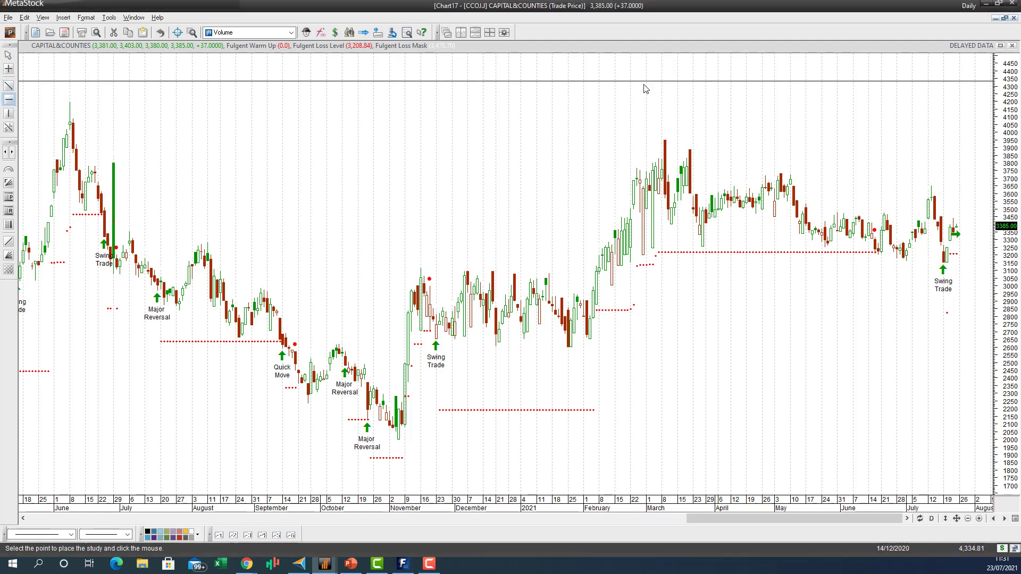
{"action": "left_click", "coordinate": [783, 175]}
{"action": "left_click", "coordinate": [8, 100]}
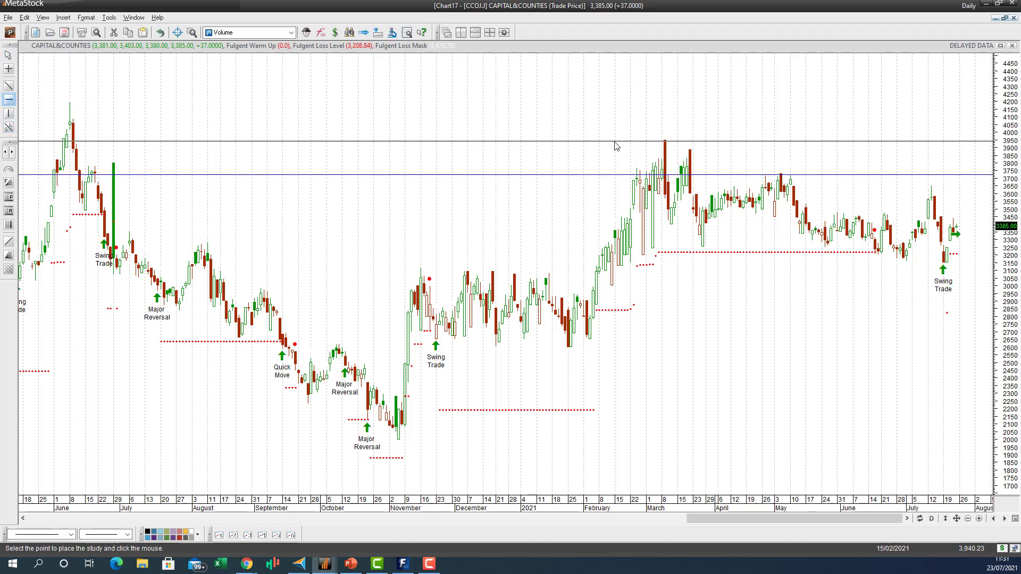
{"action": "left_click", "coordinate": [615, 140]}
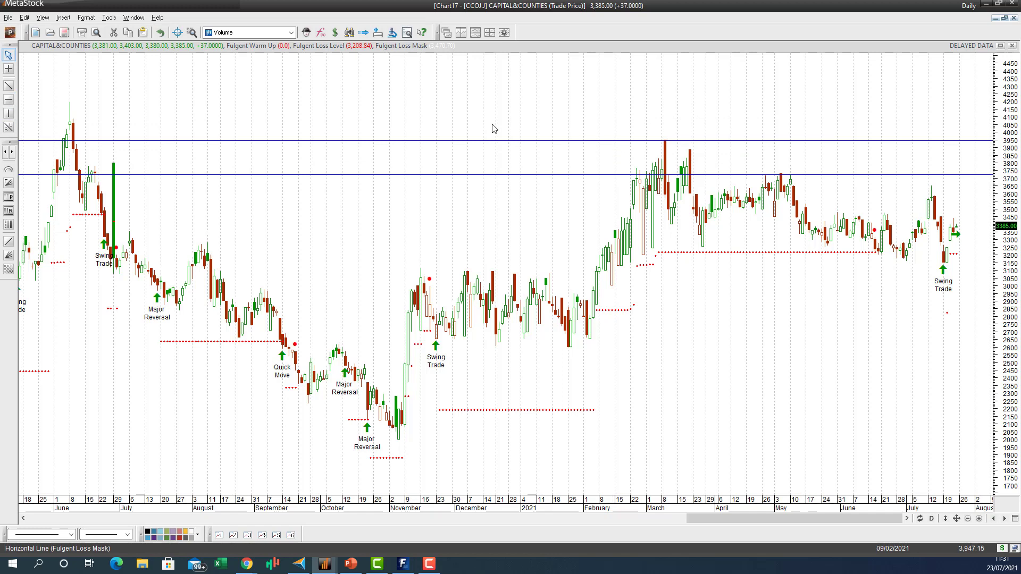
{"action": "left_click", "coordinate": [9, 100]}
{"action": "left_click", "coordinate": [72, 121]}
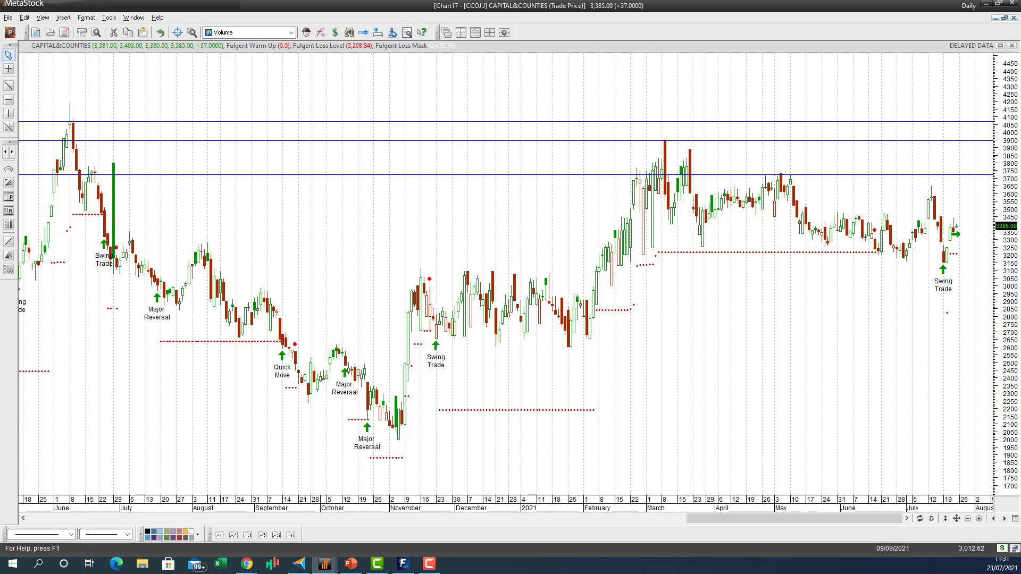
{"action": "key", "text": "ctrl+Tab"}
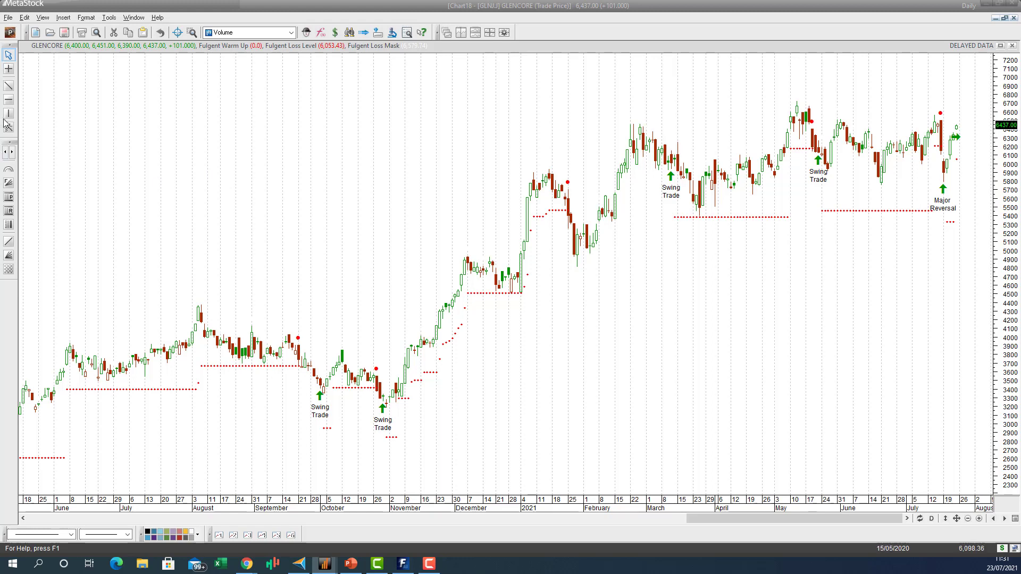
Add a horizontal line at about 6,730 on GLENCORE and advance to the PAN-AF chart
{"action": "left_click", "coordinate": [8, 99]}
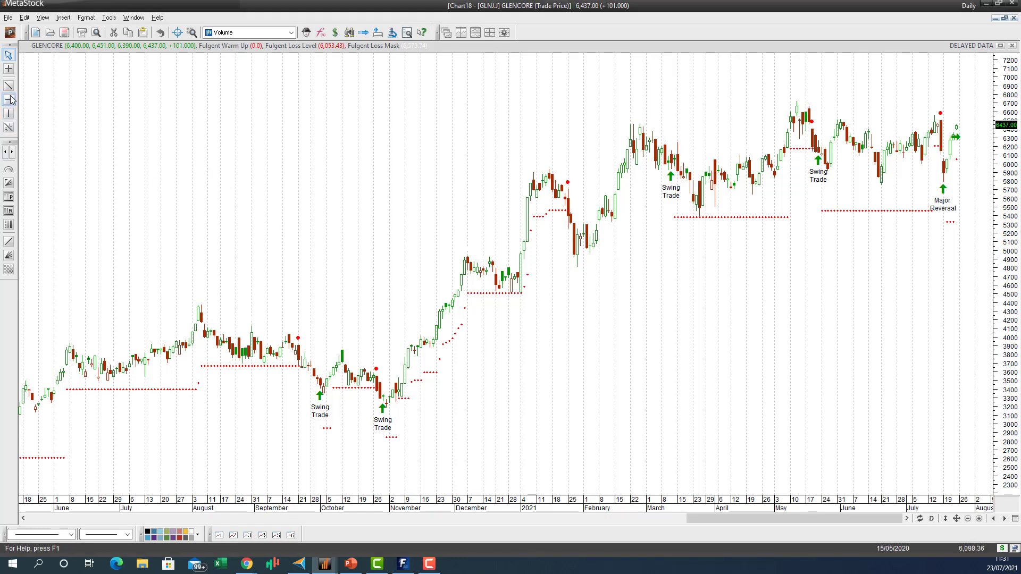
{"action": "left_click", "coordinate": [717, 101]}
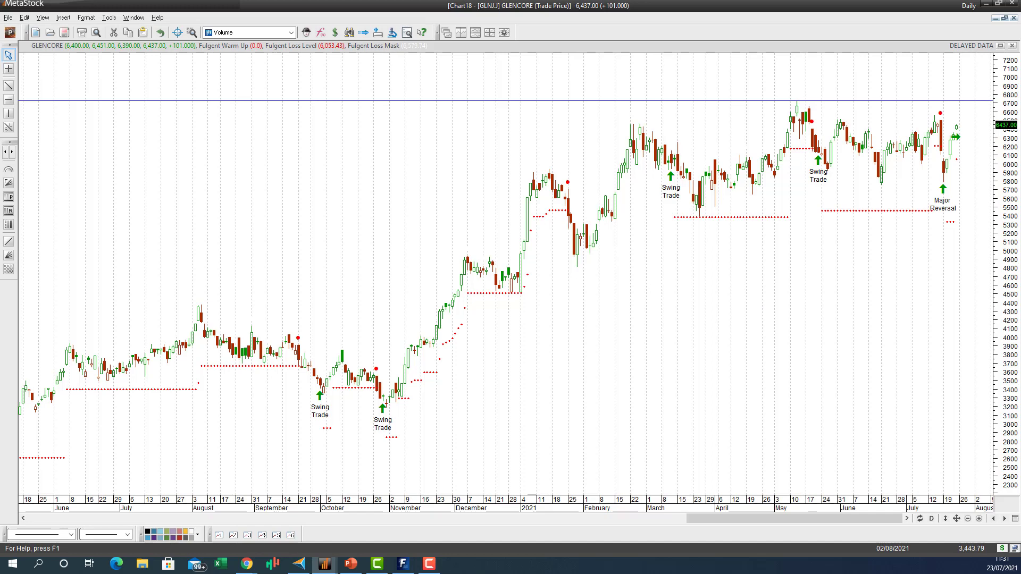
{"action": "key", "text": "ctrl+F4"}
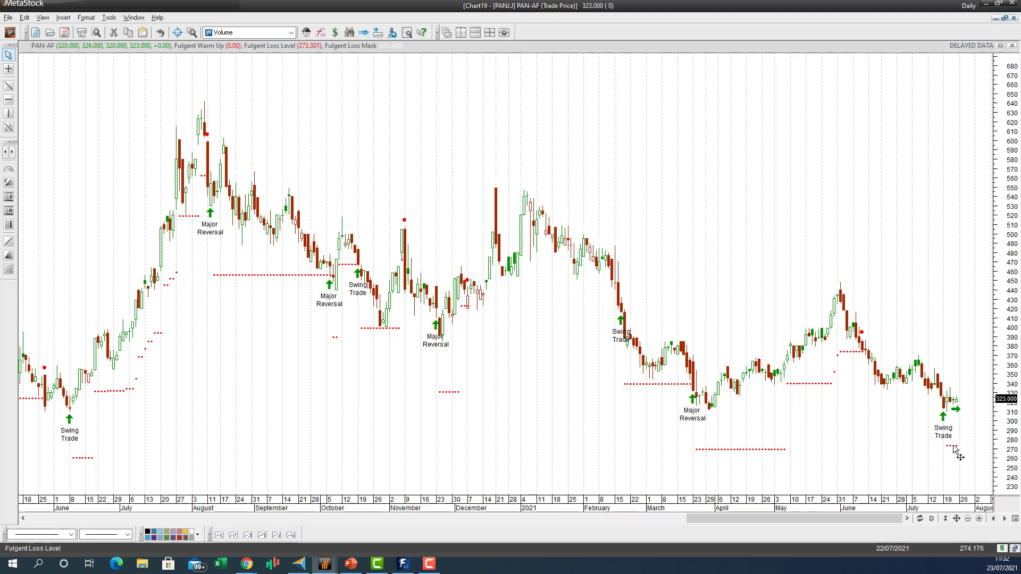
Draw a horizontal line at about 430 on PAN-AF, then advance to the GROWPNT chart
{"action": "mouse_move", "coordinate": [954, 448]}
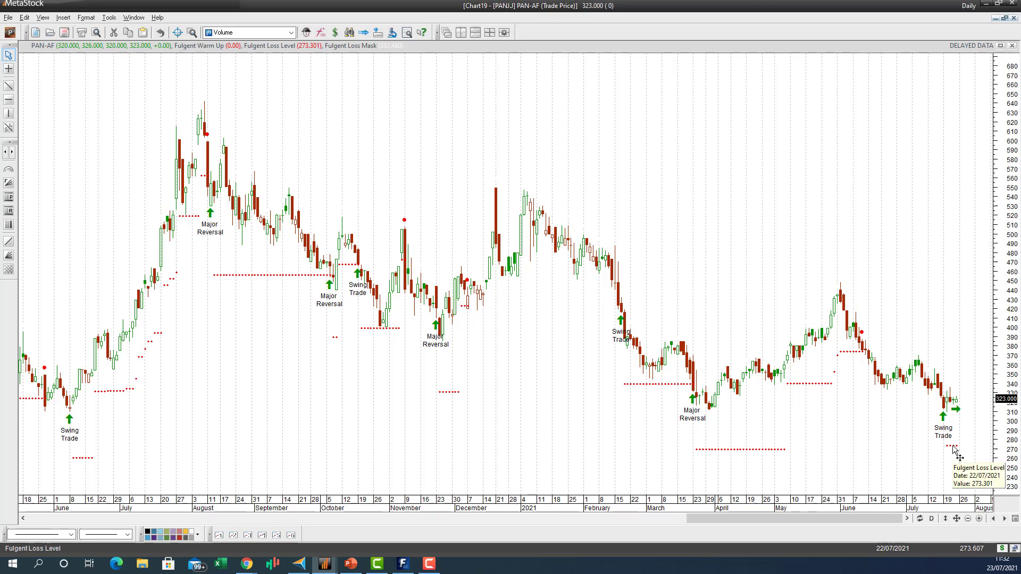
{"action": "left_click", "coordinate": [9, 99]}
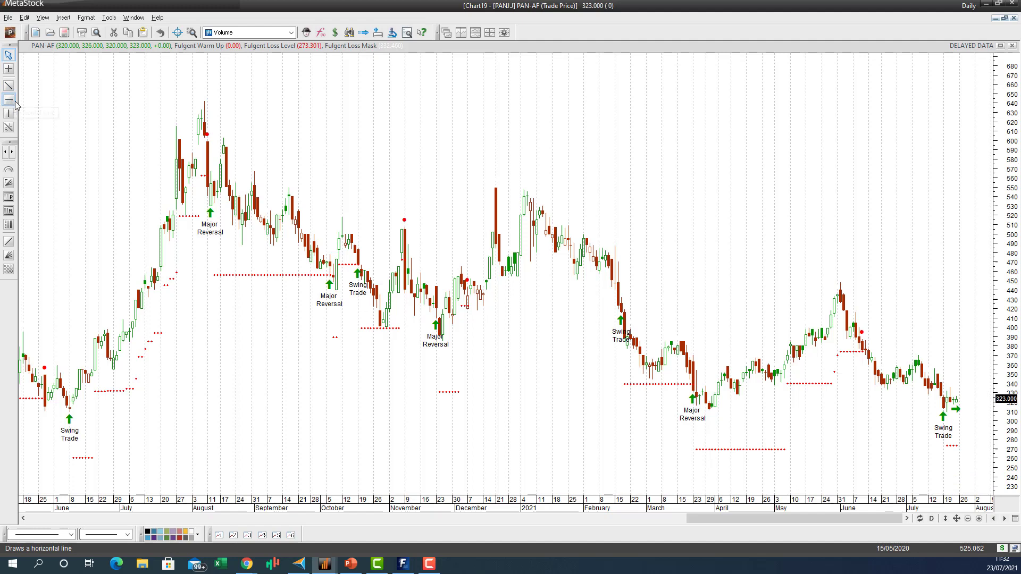
{"action": "left_click", "coordinate": [846, 291]}
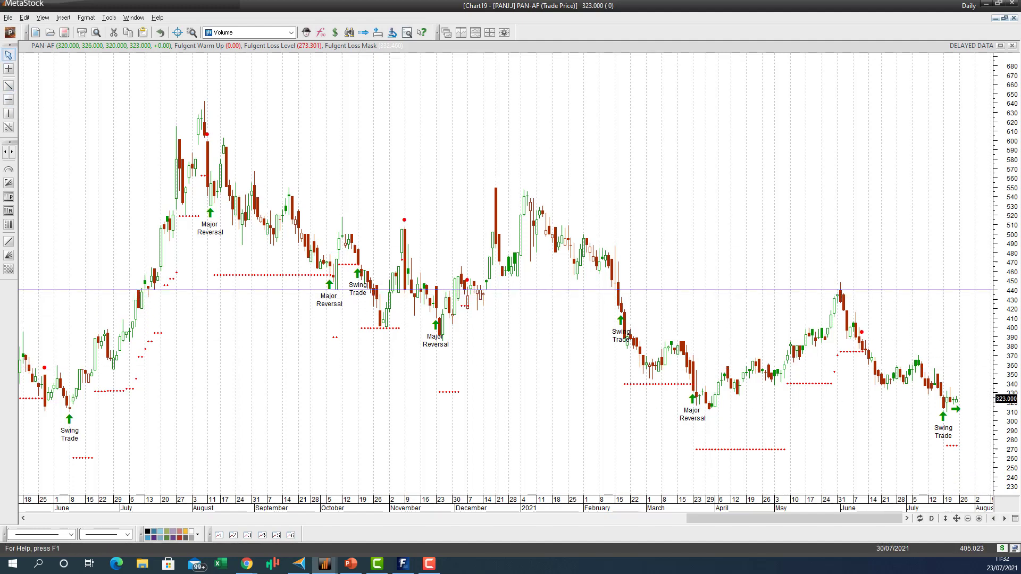
{"action": "key", "text": "ctrl+Tab"}
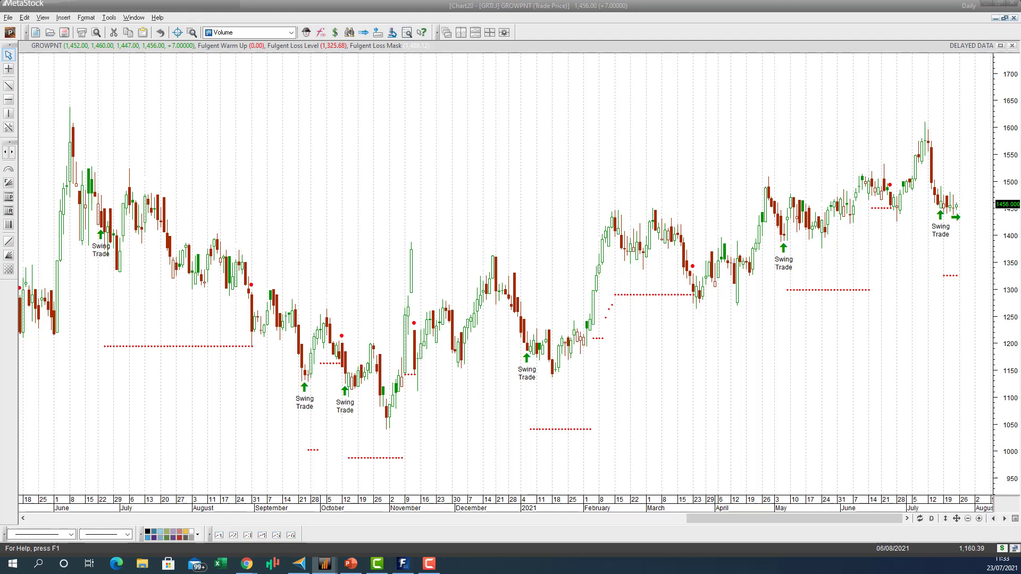
Cycle through the INVPROP and SANTAM charts and drag the exploration results beside SANTAM
{"action": "key", "text": "ctrl+Page_Down"}
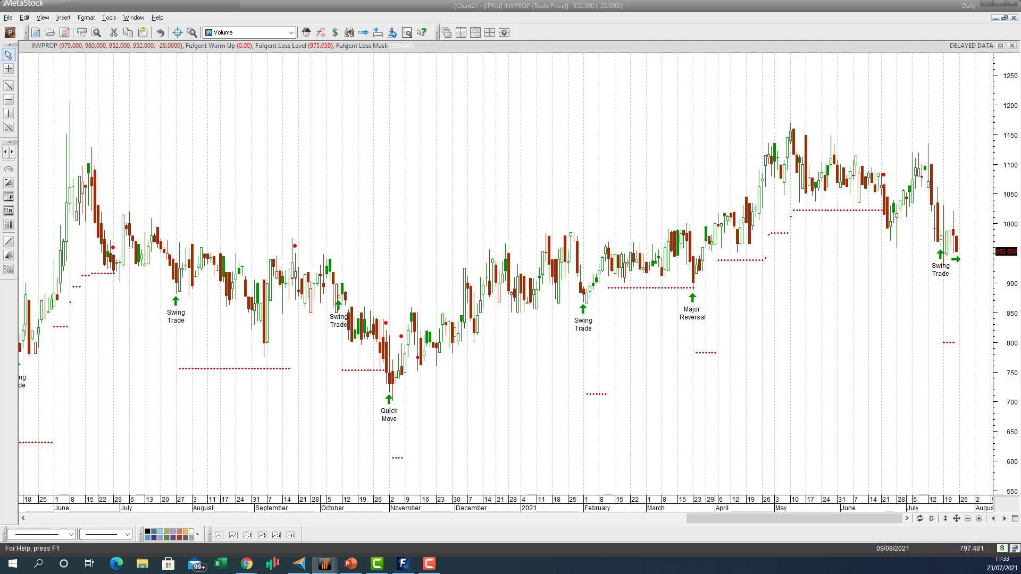
{"action": "key", "text": "ctrl+Tab"}
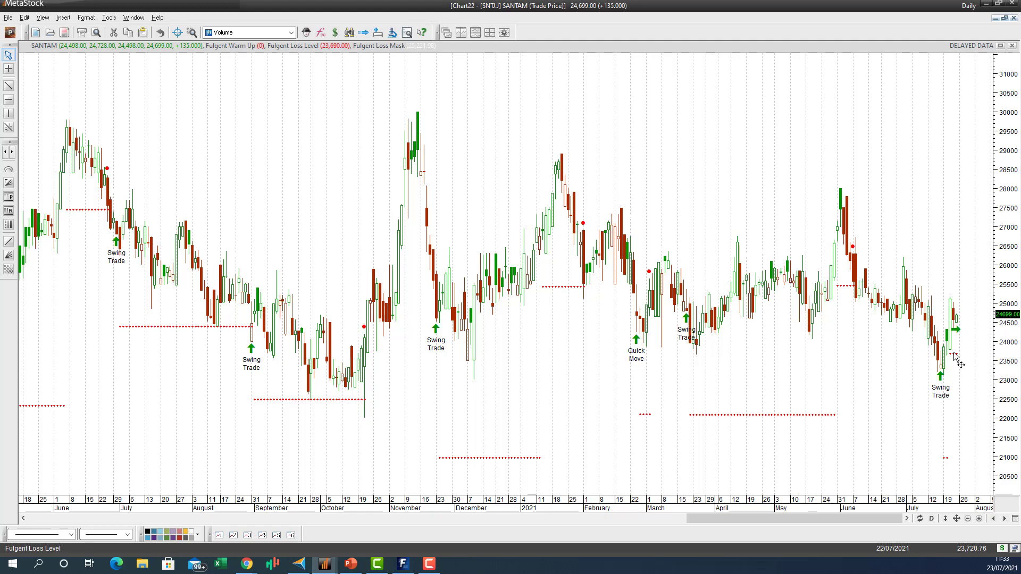
{"action": "mouse_move", "coordinate": [956, 357]}
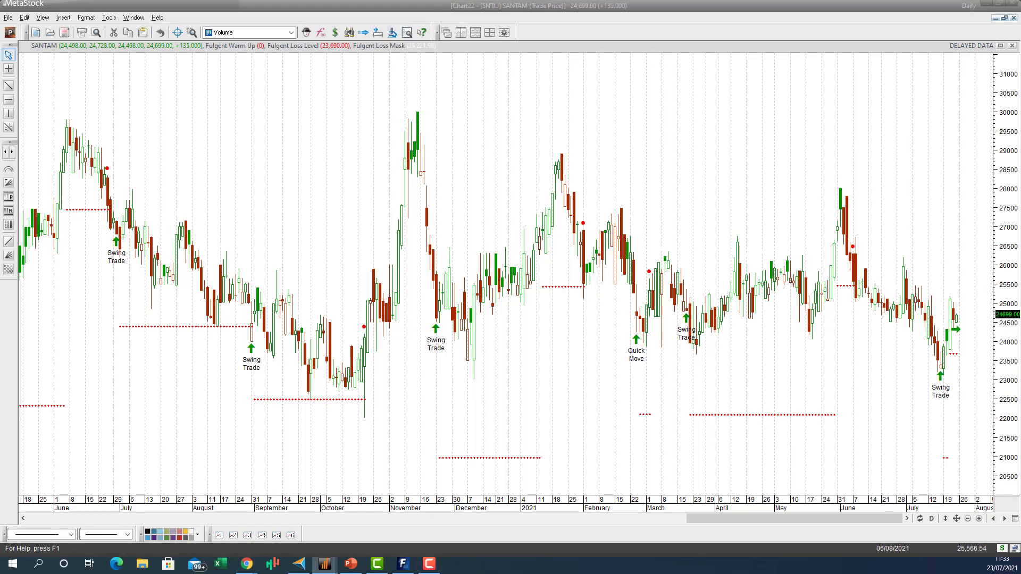
{"action": "left_click_drag", "start_coordinate": [712, 112], "coordinate": [170, 75]}
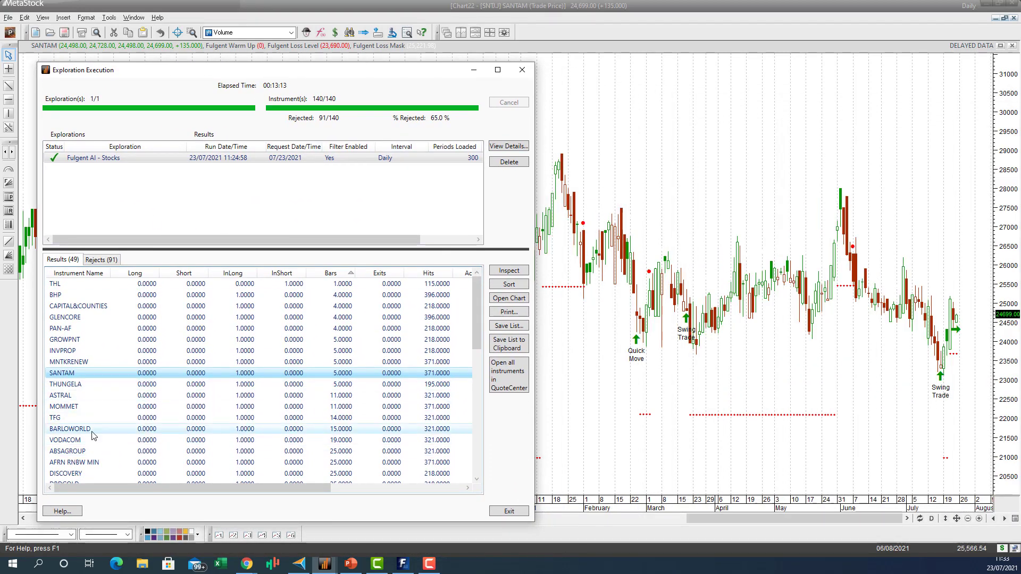
Open BARLOWORLD from the results list, then move the results window off-screen and back
{"action": "double_click", "coordinate": [60, 429]}
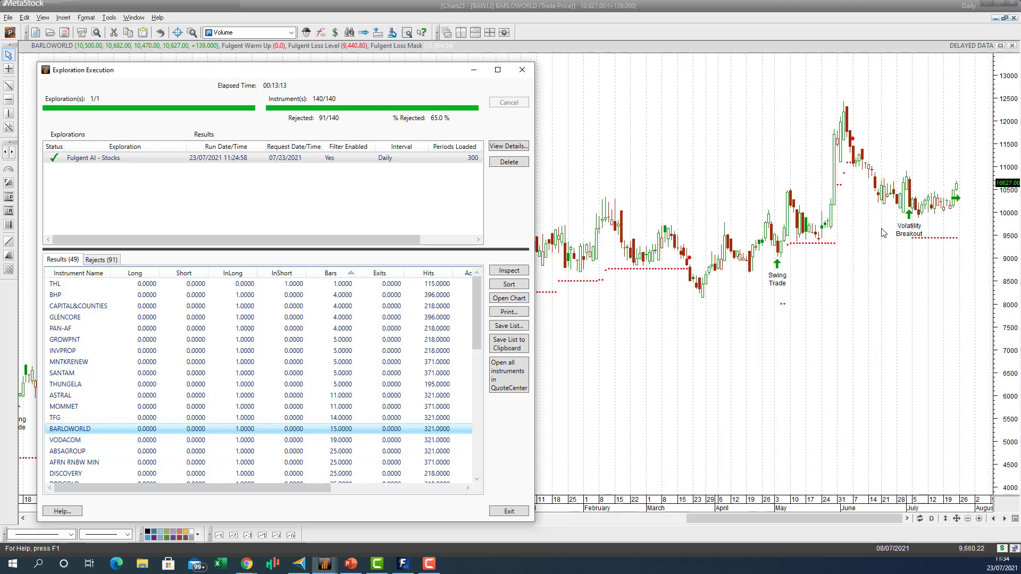
{"action": "mouse_move", "coordinate": [847, 108]}
{"action": "left_click_drag", "start_coordinate": [458, 69], "coordinate": [1020, 319]}
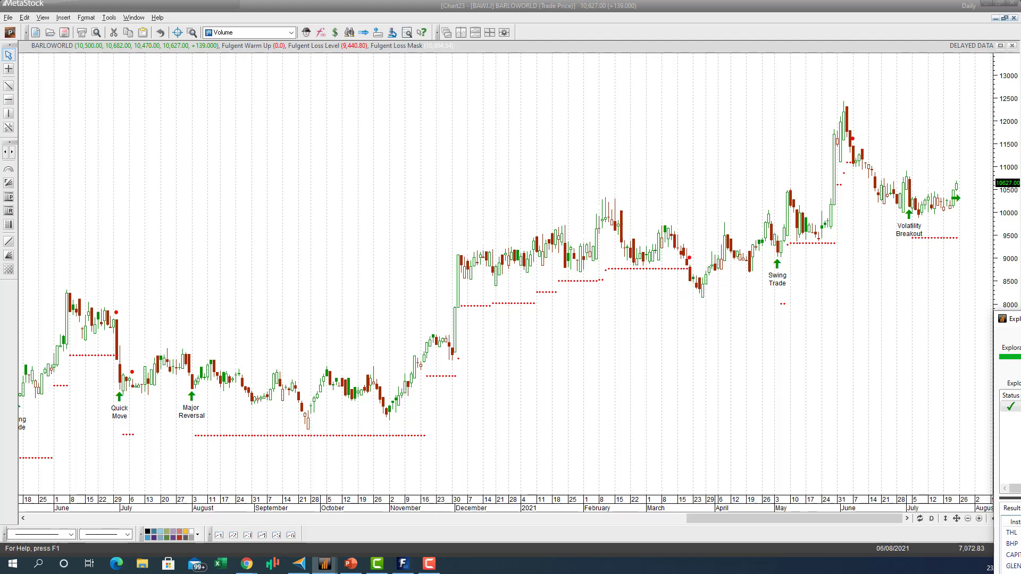
{"action": "left_click_drag", "start_coordinate": [1010, 319], "coordinate": [164, 74]}
Open the VODACOM chart from the results, move the results aside, and zoom out
{"action": "double_click", "coordinate": [79, 437]}
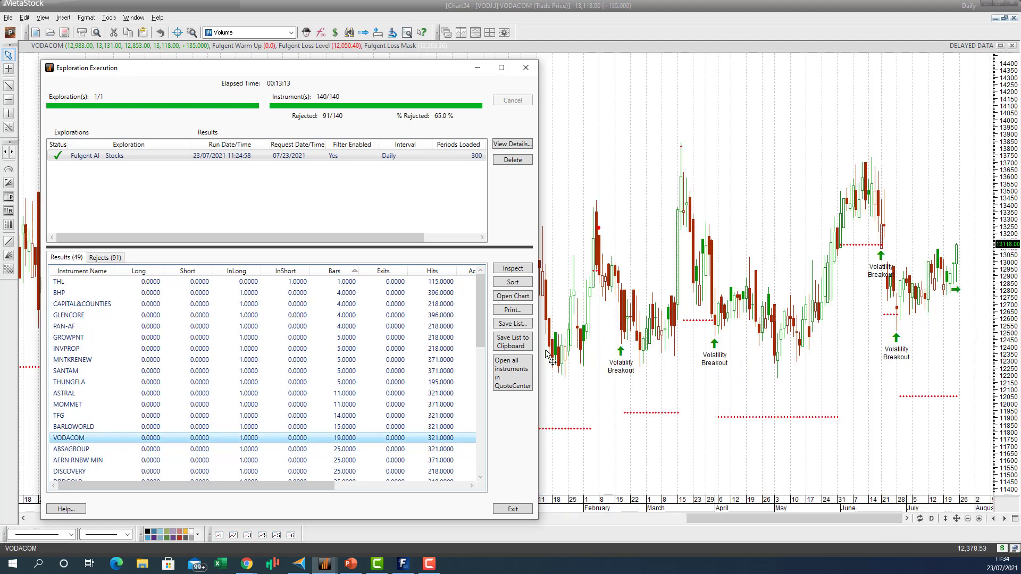
{"action": "left_click_drag", "start_coordinate": [370, 74], "coordinate": [854, 121]}
{"action": "left_click", "coordinate": [460, 406]}
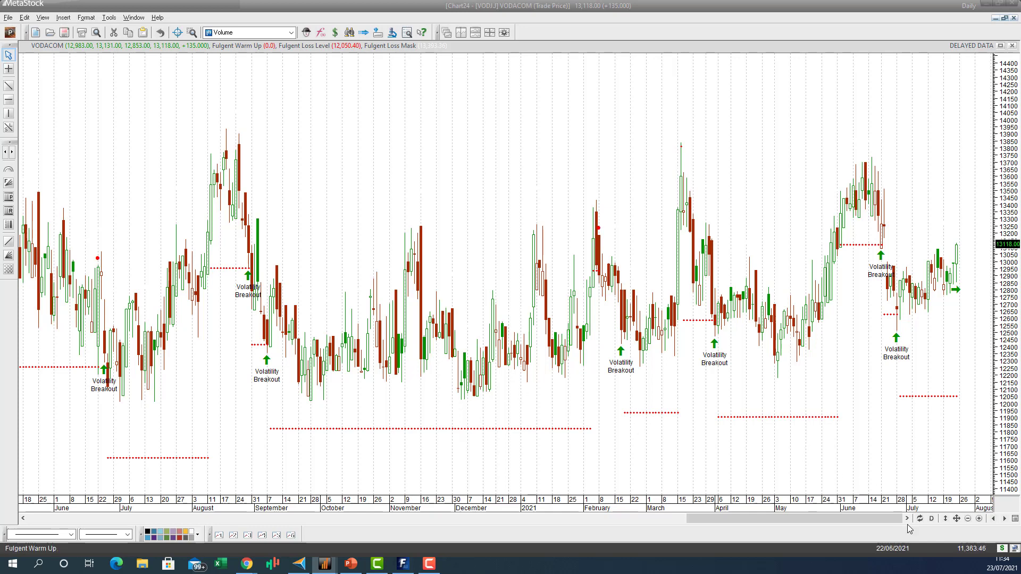
{"action": "left_click", "coordinate": [968, 518]}
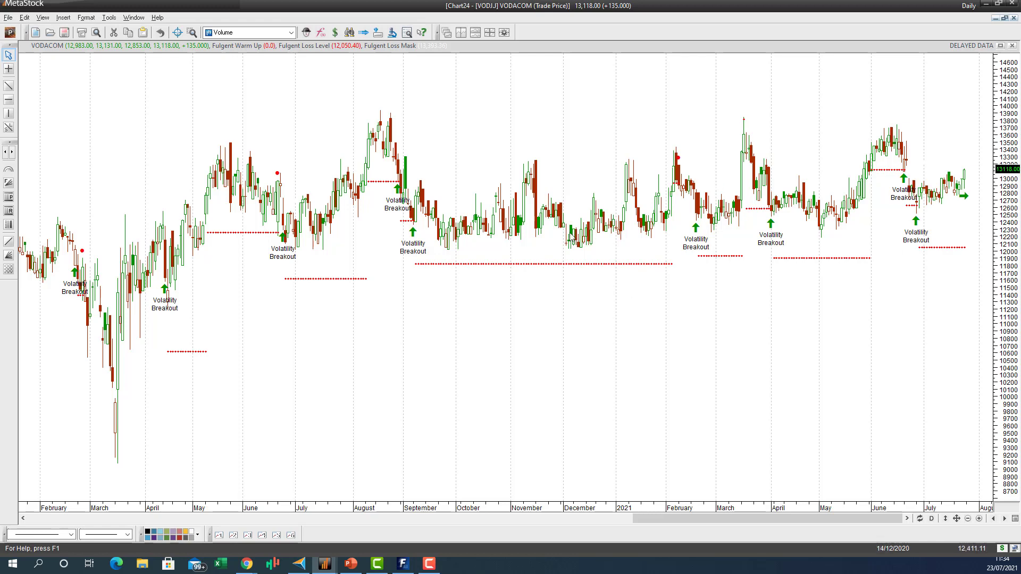
View VODACOM on weekly bars, then switch the chart back to daily bars
{"action": "left_click", "coordinate": [931, 522]}
{"action": "left_click", "coordinate": [931, 452]}
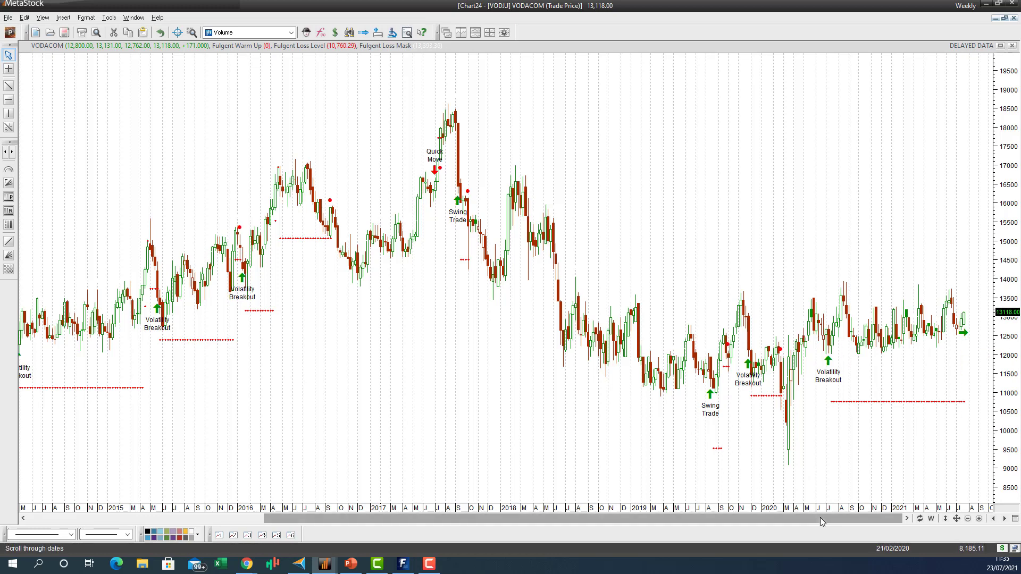
{"action": "mouse_move", "coordinate": [822, 522]}
{"action": "left_mouse_down"}
{"action": "mouse_move", "coordinate": [684, 523]}
{"action": "mouse_move", "coordinate": [824, 521]}
{"action": "left_mouse_up"}
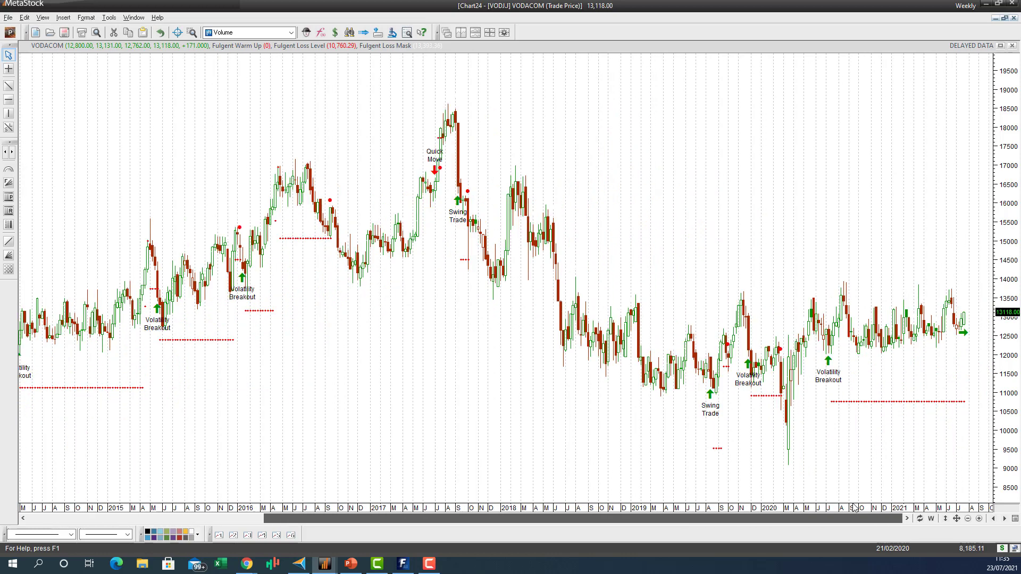
{"action": "left_click", "coordinate": [931, 518]}
{"action": "left_click", "coordinate": [954, 445]}
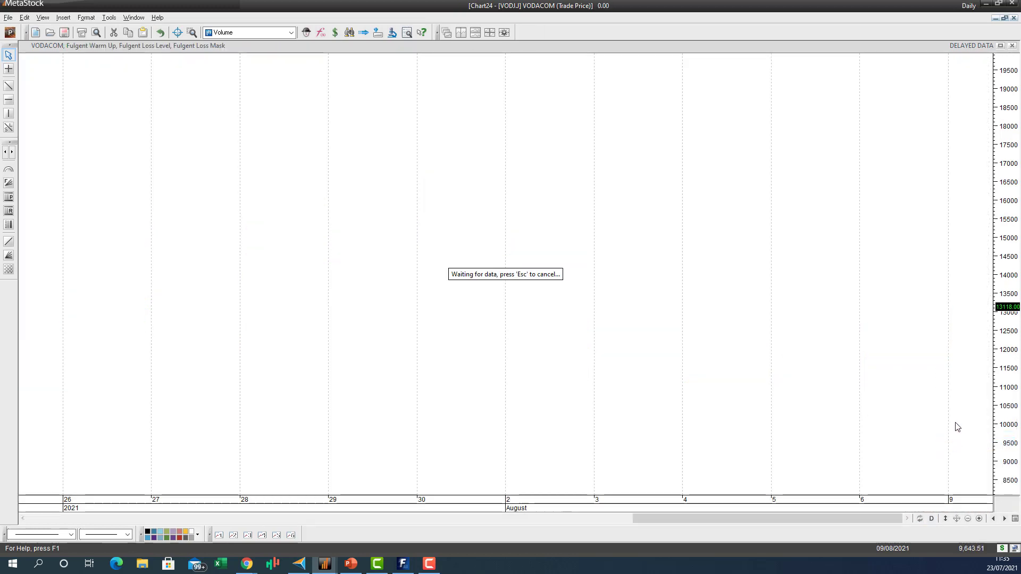
Move the exploration results to the upper left and widen them to show Accuracy, PPT and Close
{"action": "key", "text": "alt+Tab"}
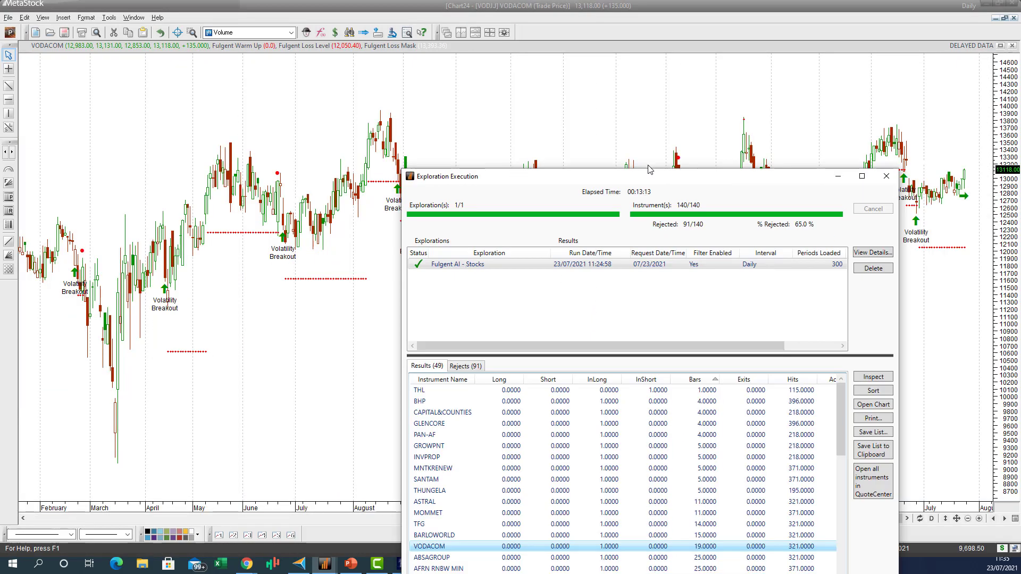
{"action": "left_click_drag", "start_coordinate": [774, 167], "coordinate": [326, 54]}
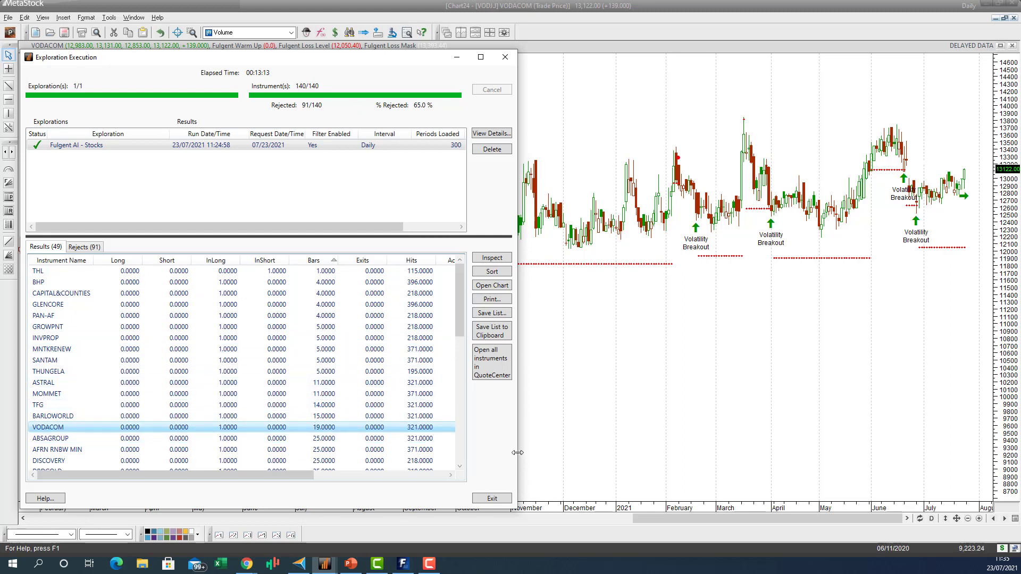
{"action": "left_click_drag", "start_coordinate": [516, 454], "coordinate": [736, 435]}
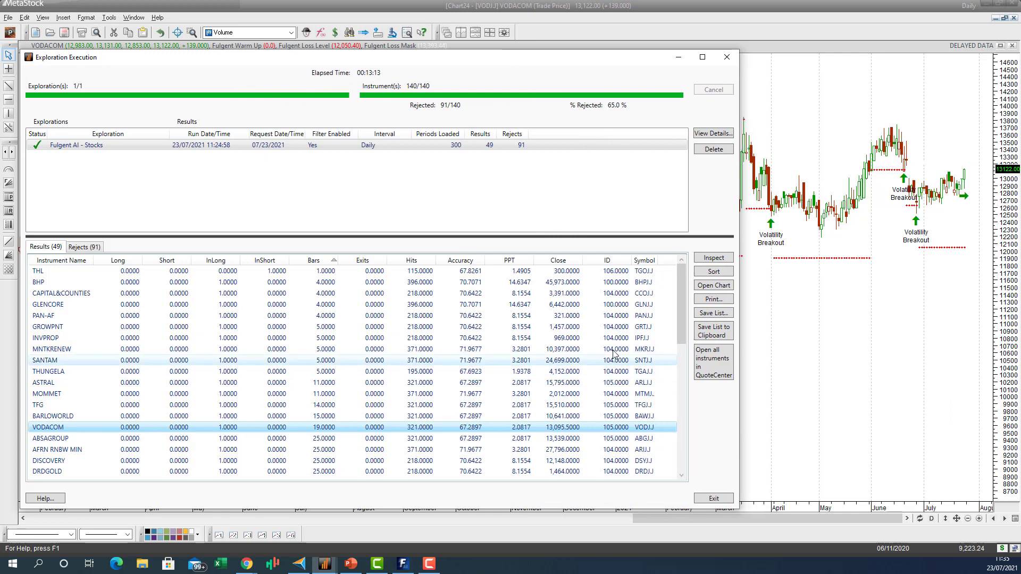
{"action": "left_click_drag", "start_coordinate": [681, 298], "coordinate": [681, 312]}
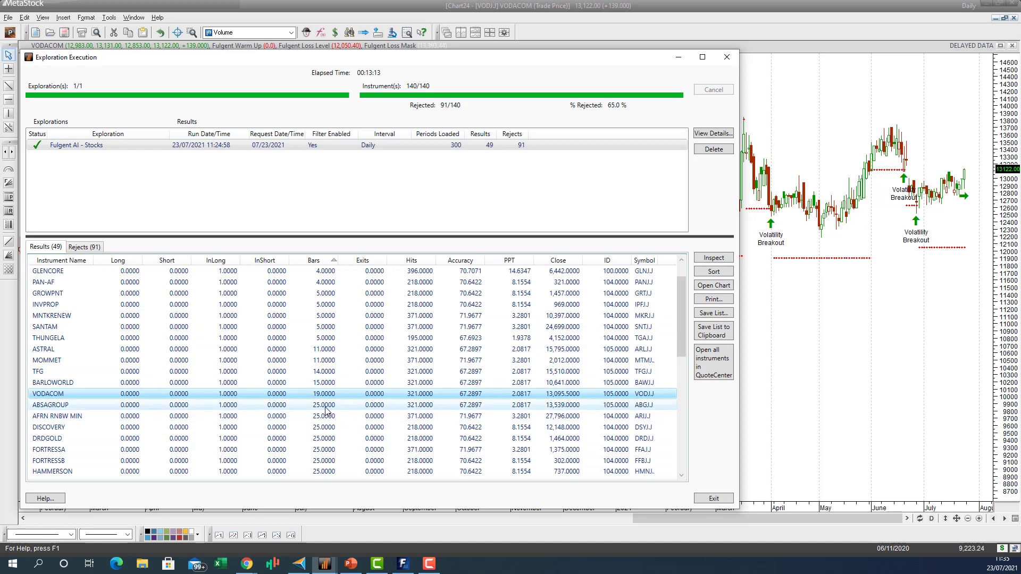
Open the ABSAGROUP chart from the results and hide the results window
{"action": "double_click", "coordinate": [87, 407]}
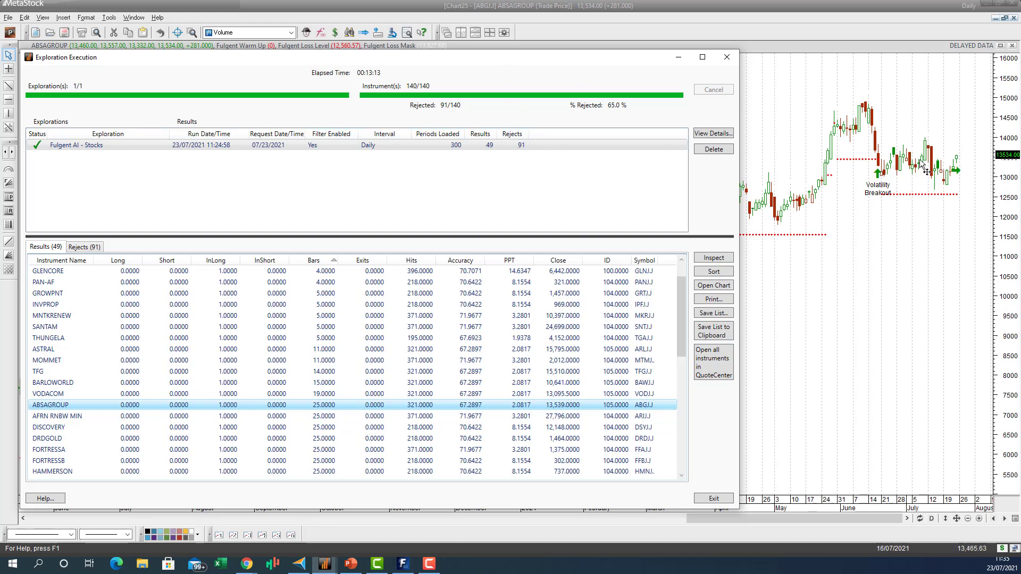
{"action": "left_click_drag", "start_coordinate": [513, 62], "coordinate": [903, 240]}
{"action": "key", "text": "Escape"}
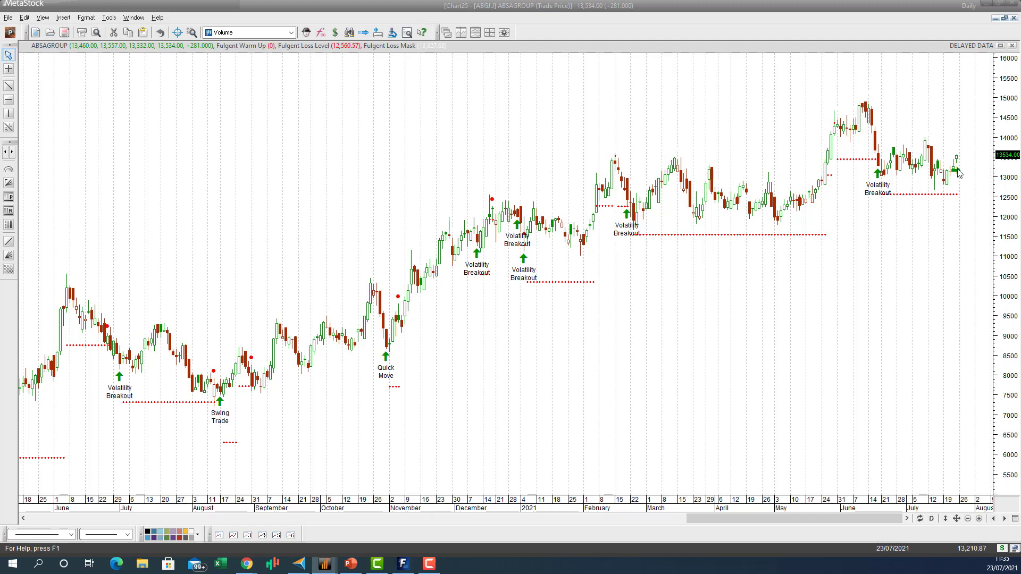
Reopen the 49-result Fulgent AI - Stocks report over ABSAGROUP and scroll Results to the top
{"action": "mouse_move", "coordinate": [950, 195]}
{"action": "key", "text": "alt+Tab"}
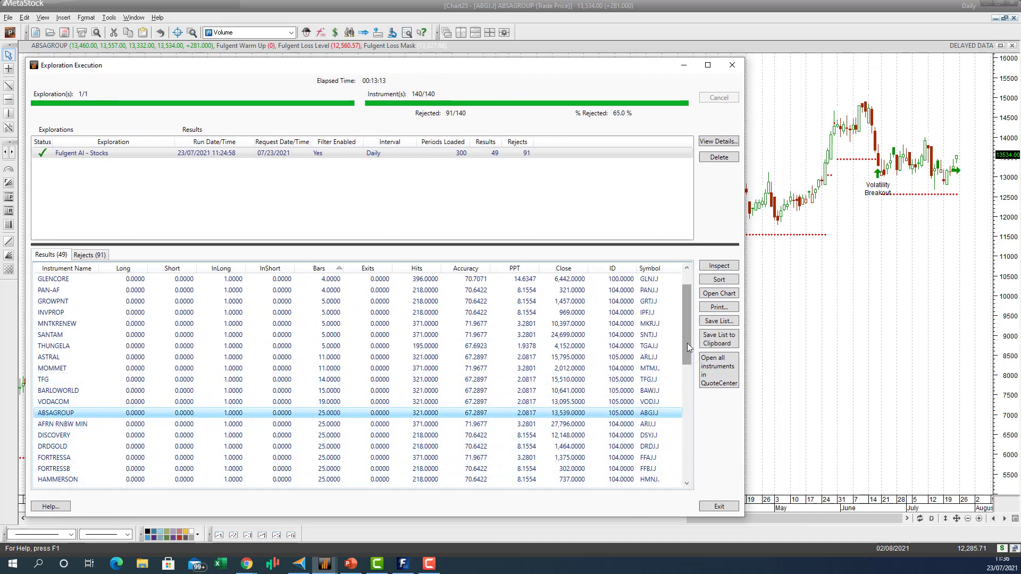
{"action": "left_click_drag", "start_coordinate": [687, 343], "coordinate": [681, 319]}
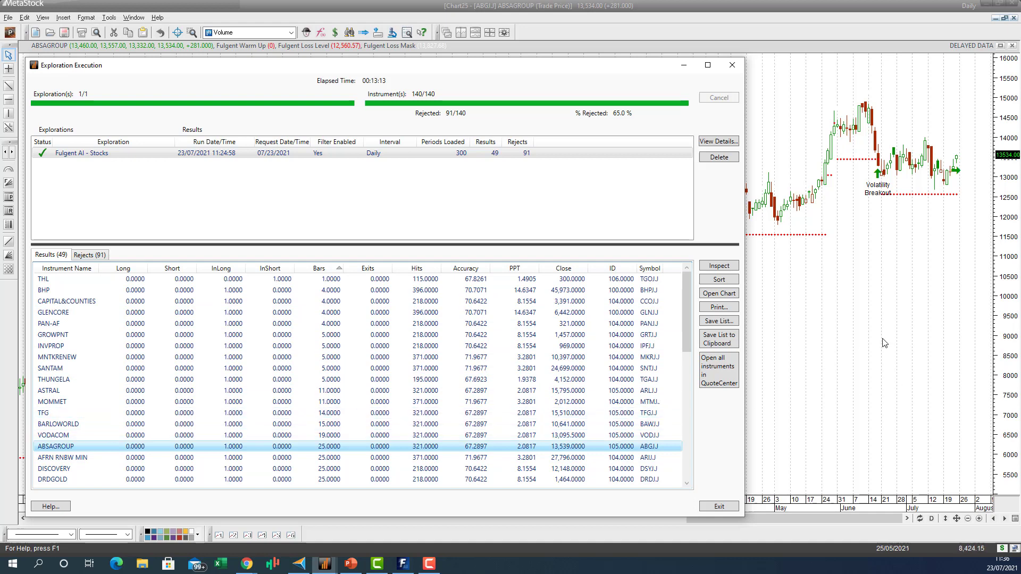
{"action": "key", "text": "F10"}
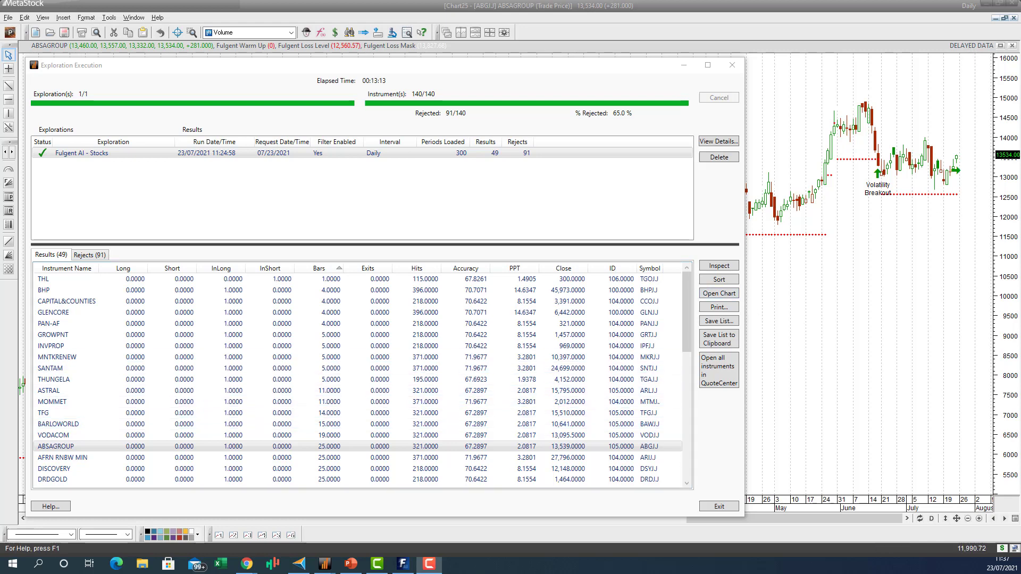
Drag the AI Stock Trading Review deck over MetaStock, showing slide 3
{"action": "left_click_drag", "start_coordinate": [1020, 110], "coordinate": [537, 122]}
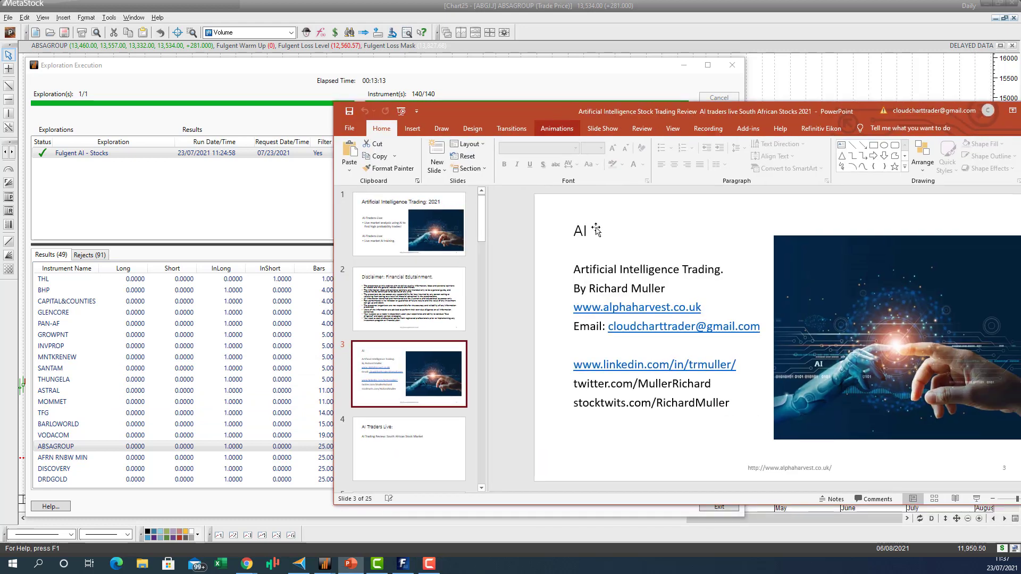